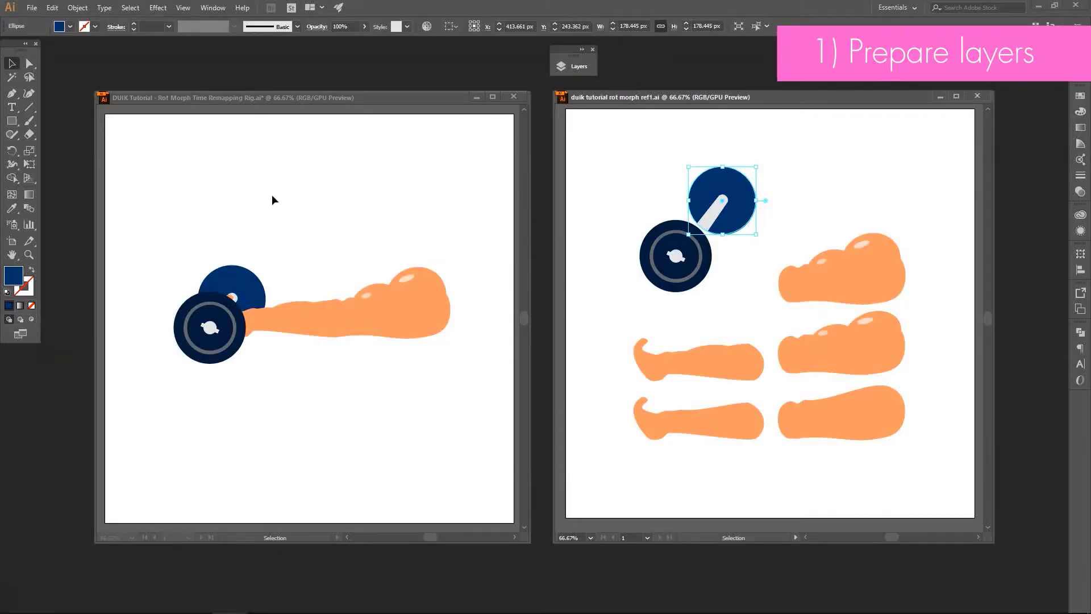
# Step: Show the Layers panel and select each dumbbell, forearm and arm shape to find its layer
pyautogui.click(824, 182)
pyautogui.click(571, 67)
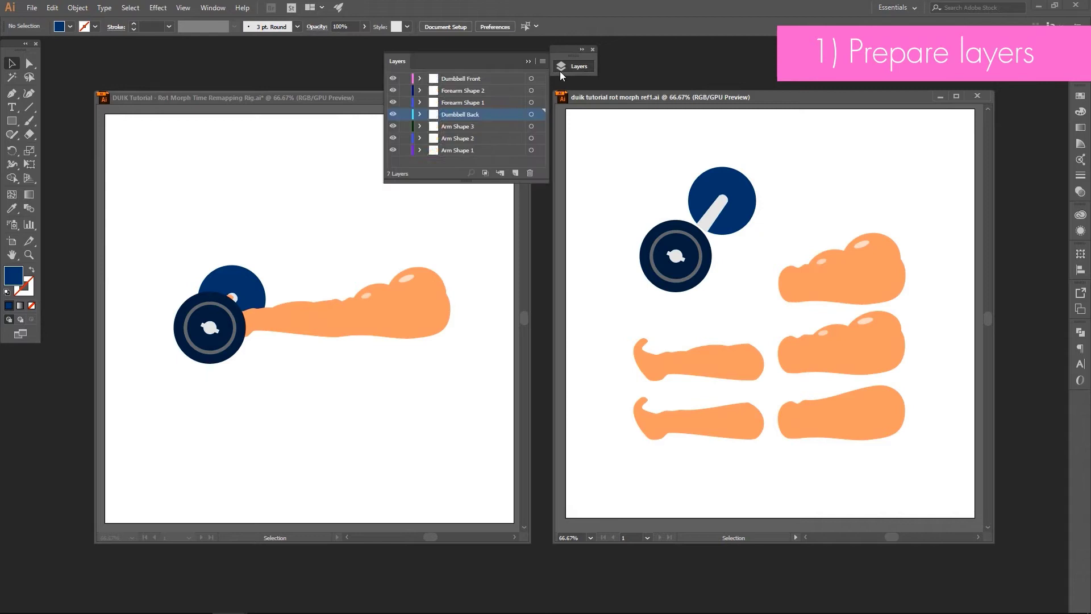
pyautogui.click(813, 392)
pyautogui.click(832, 351)
pyautogui.click(840, 279)
pyautogui.click(699, 415)
pyautogui.click(704, 361)
pyautogui.click(676, 256)
pyautogui.click(733, 193)
pyautogui.click(378, 353)
pyautogui.click(394, 324)
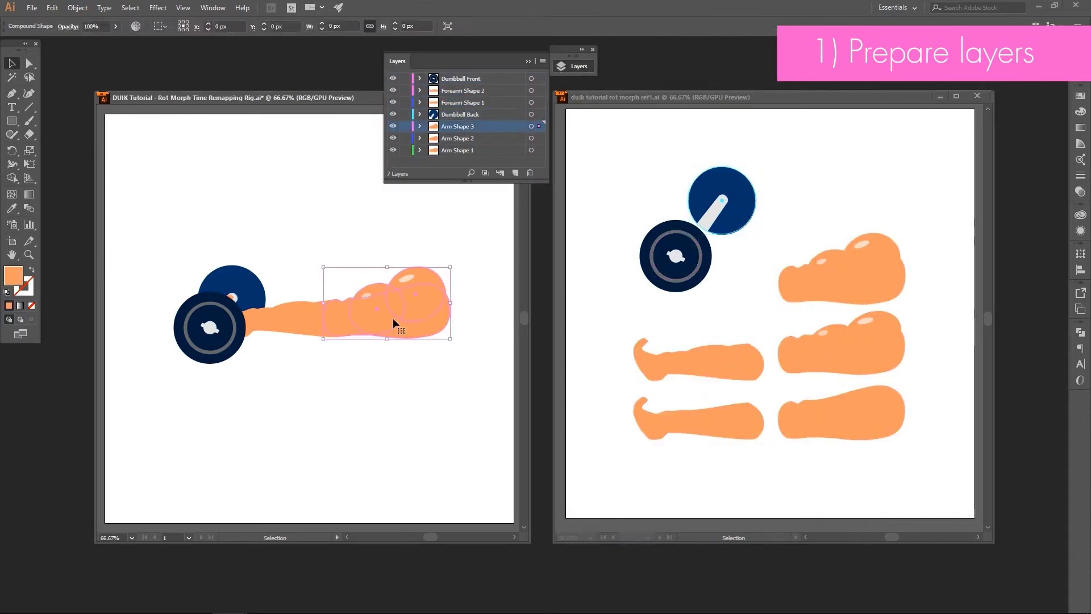
# Step: Hide and re-show the arm, forearm and dumbbell layers one by one, leaving all visible
pyautogui.click(392, 128)
pyautogui.click(393, 138)
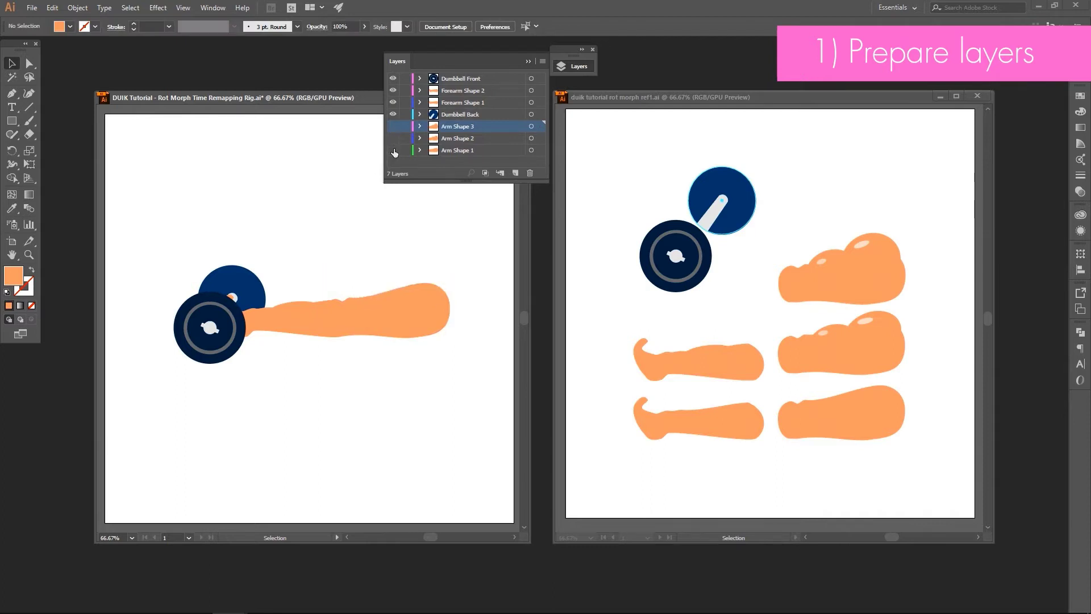
pyautogui.click(392, 138)
pyautogui.click(393, 126)
pyautogui.click(392, 90)
pyautogui.click(393, 103)
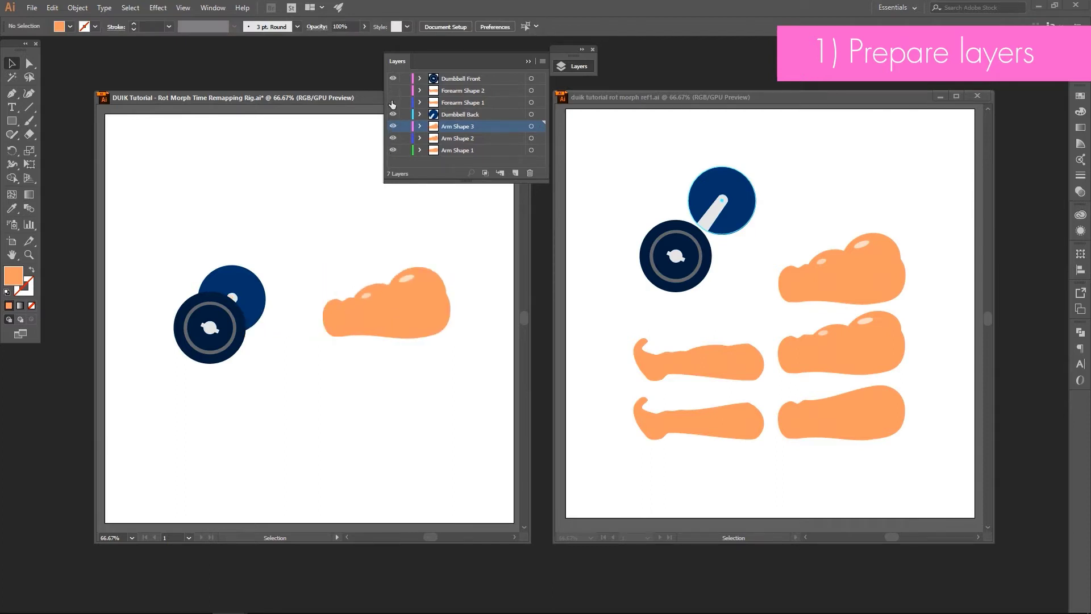
pyautogui.click(392, 114)
pyautogui.click(392, 79)
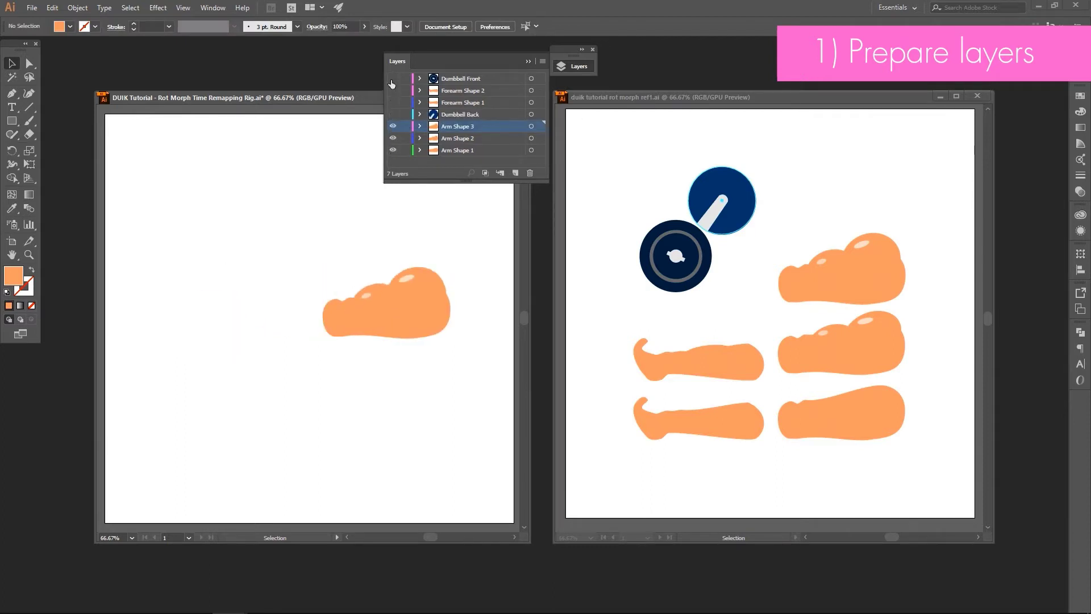
pyautogui.click(393, 79)
pyautogui.click(392, 114)
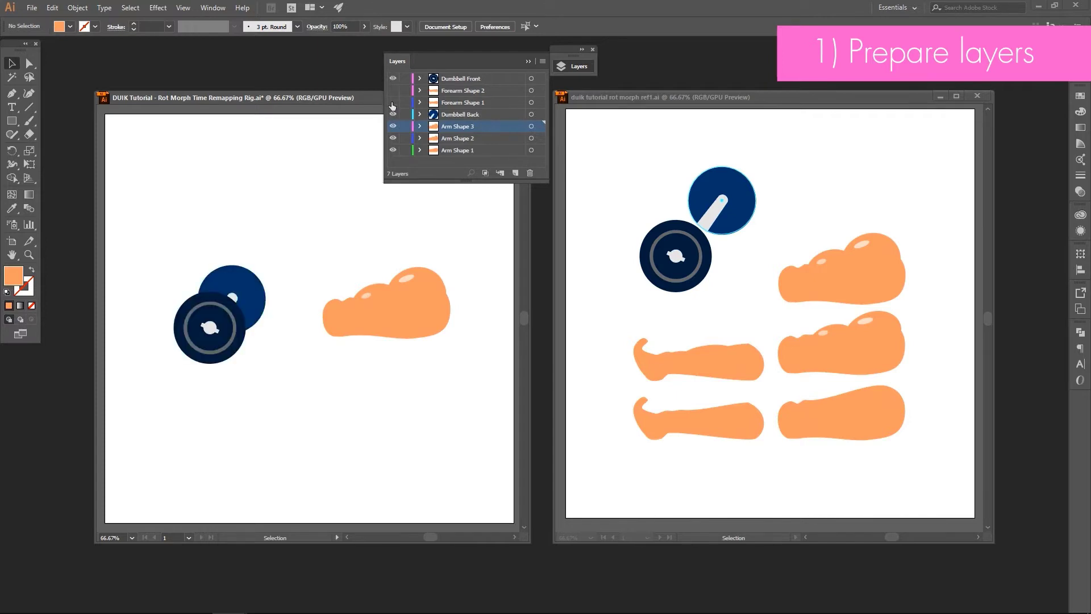
pyautogui.click(393, 102)
pyautogui.click(392, 90)
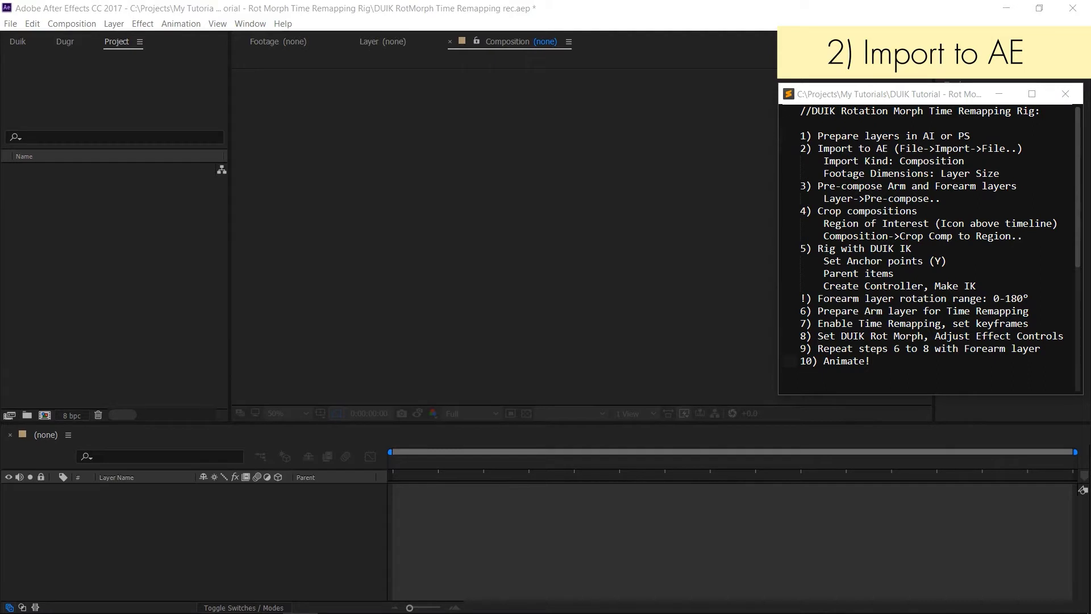
# Step: Import the Illustrator arm file as a Composition with Layer Size and open it
pyautogui.click(577, 214)
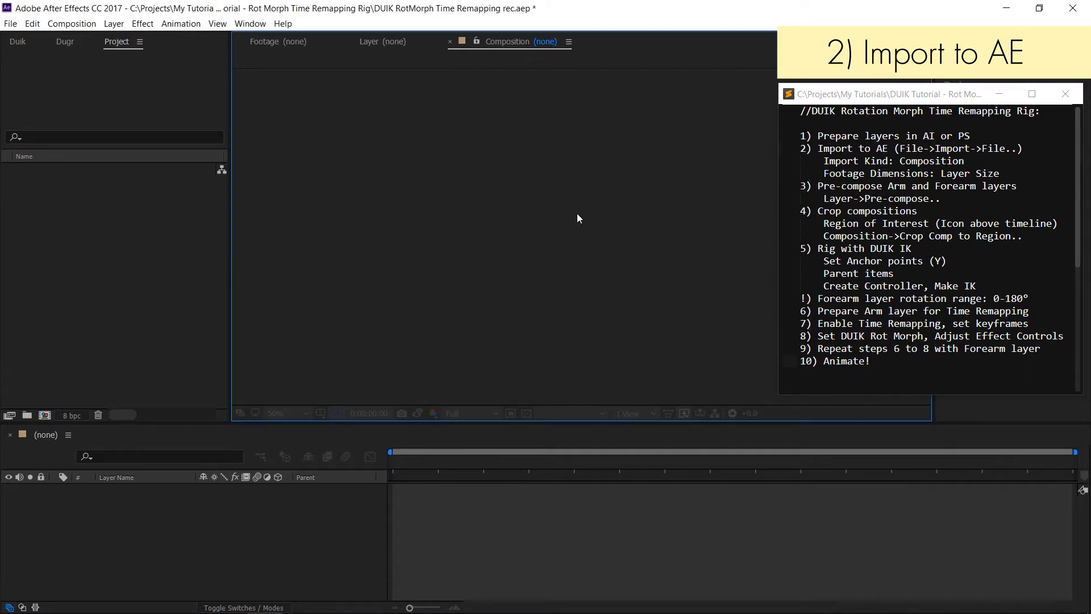
pyautogui.hotkey('ctrl', 'i')
pyautogui.doubleClick(407, 189)
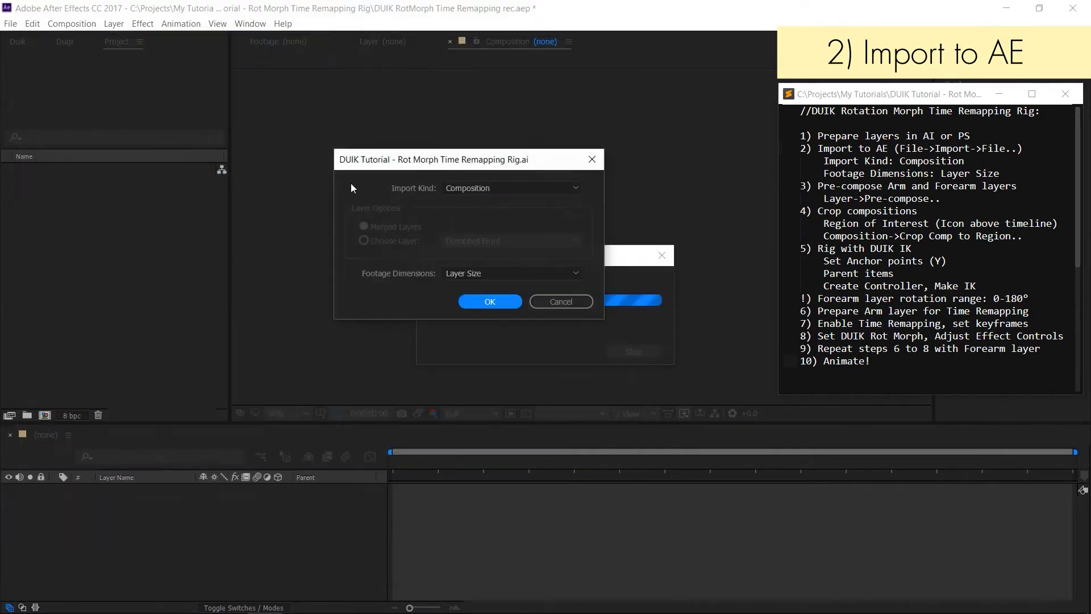
pyautogui.click(501, 301)
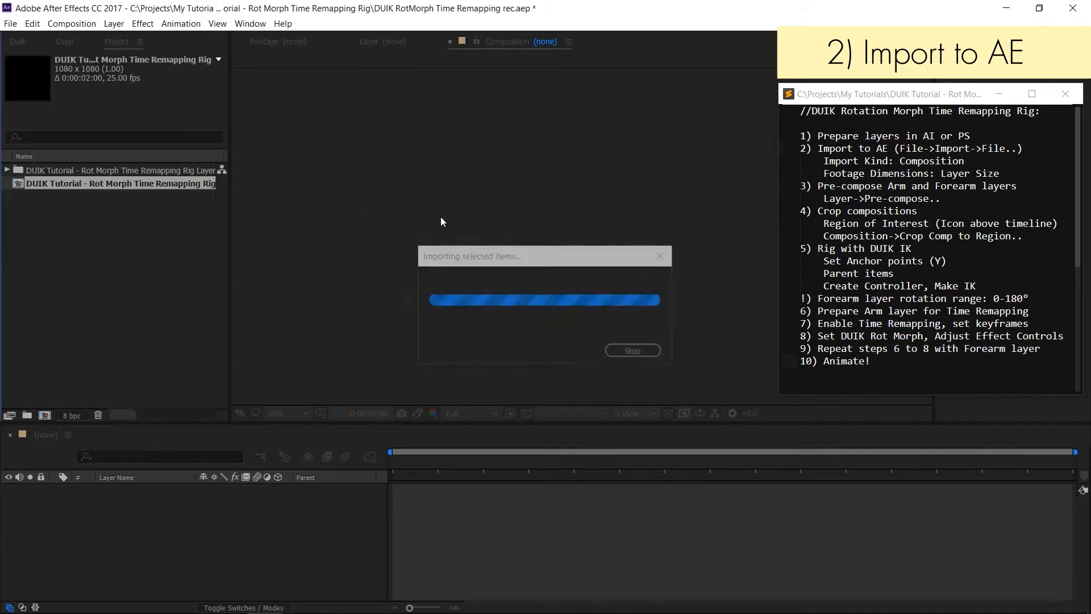
pyautogui.doubleClick(155, 184)
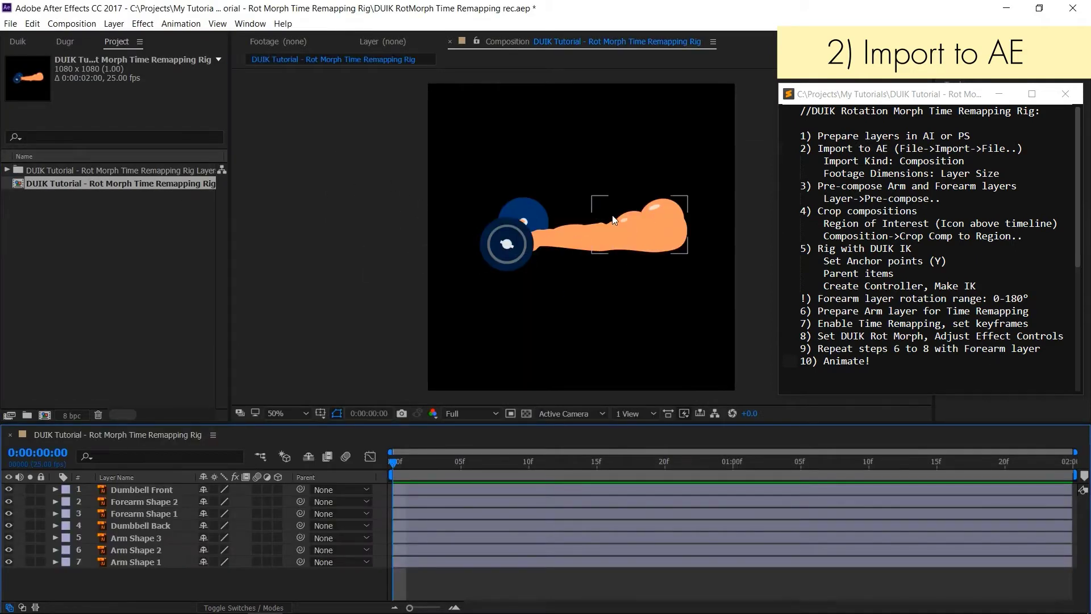
# Step: Review the composition settings, keeping 1080 px height, square pixels and full resolution
pyautogui.rightClick(416, 294)
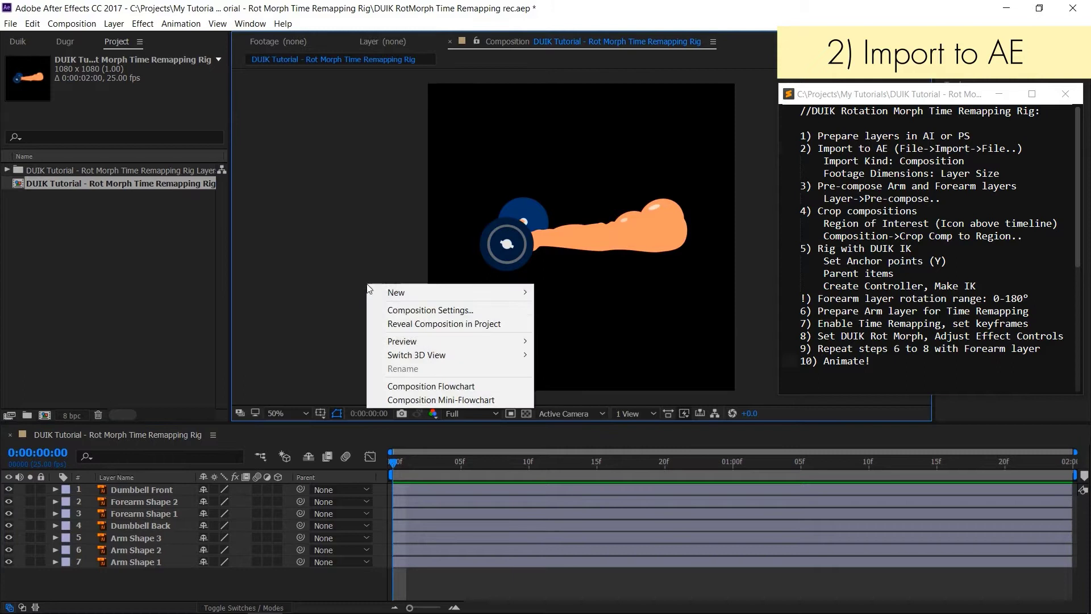
pyautogui.click(398, 302)
pyautogui.click(395, 256)
pyautogui.click(403, 282)
pyautogui.click(398, 293)
pyautogui.click(421, 336)
pyautogui.click(414, 345)
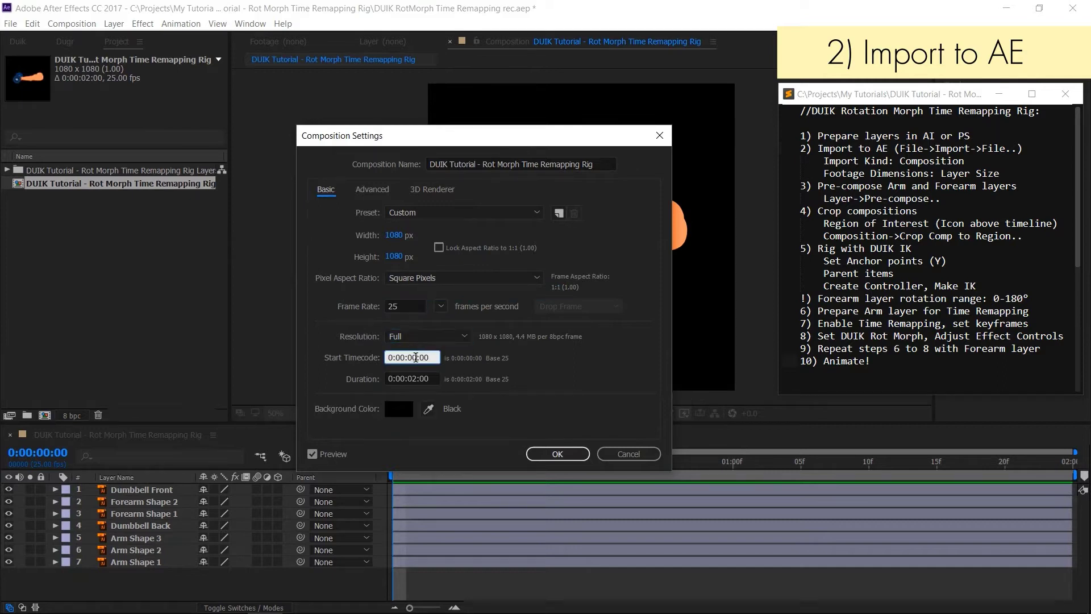
pyautogui.click(412, 379)
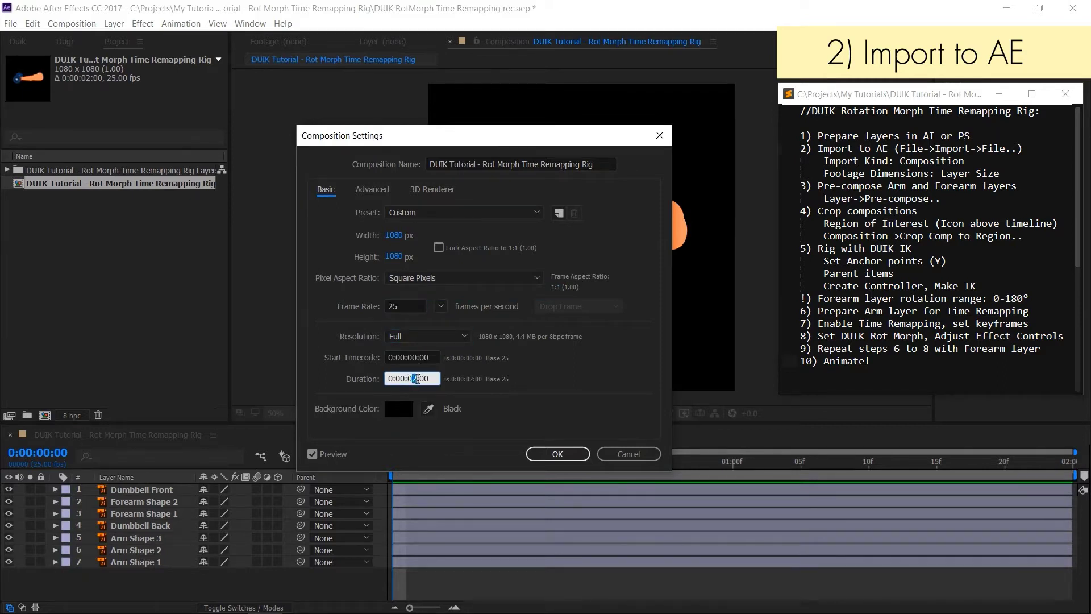
# Step: Set the composition background colour to Medium Turquoise and apply the settings
pyautogui.click(399, 409)
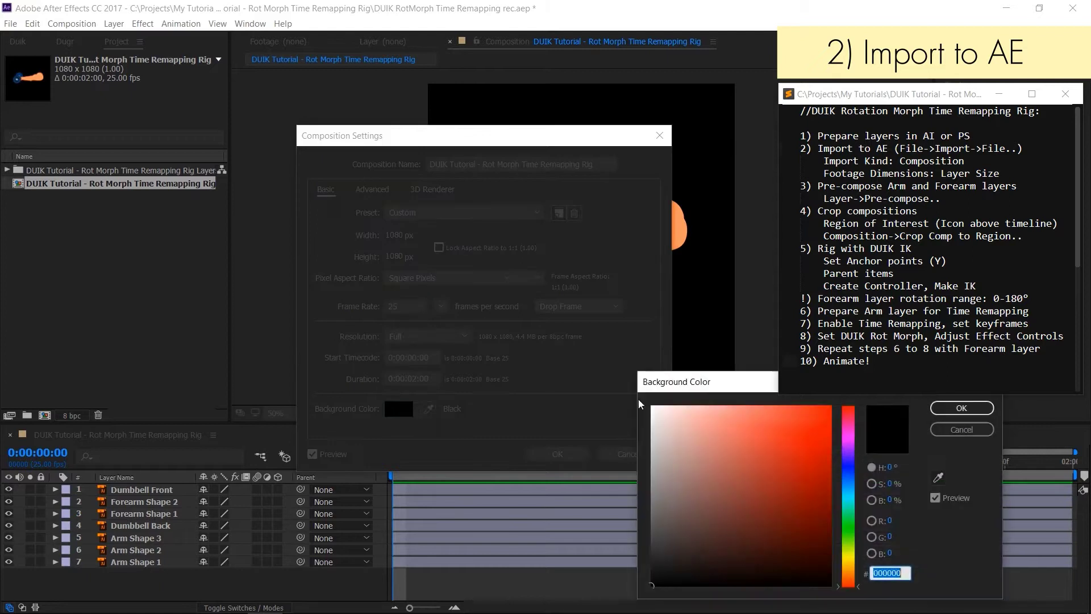
pyautogui.click(724, 406)
pyautogui.click(849, 521)
pyautogui.click(949, 407)
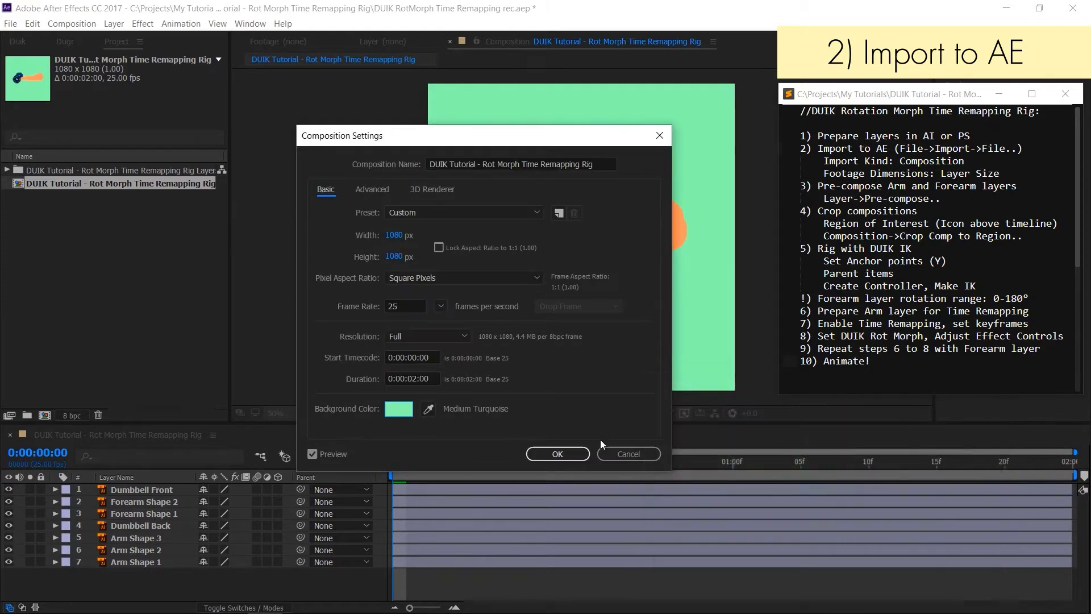
pyautogui.click(558, 454)
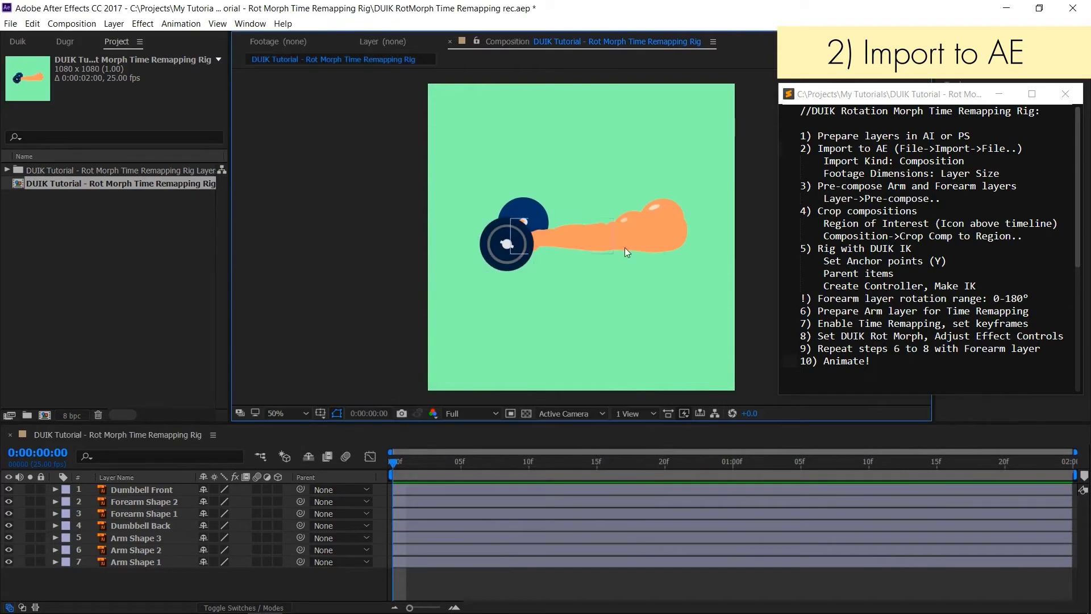
# Step: Pre-compose Arm Shape 1, 2 and 3 into a new comp named Arm
pyautogui.hotkey('alt', 'Tab')
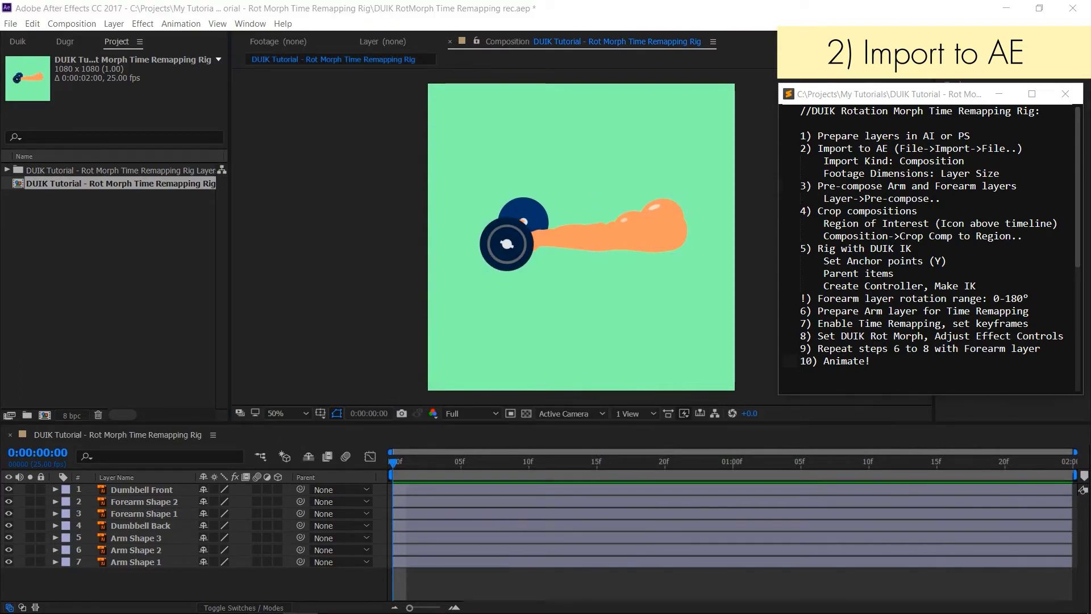
pyautogui.click(639, 231)
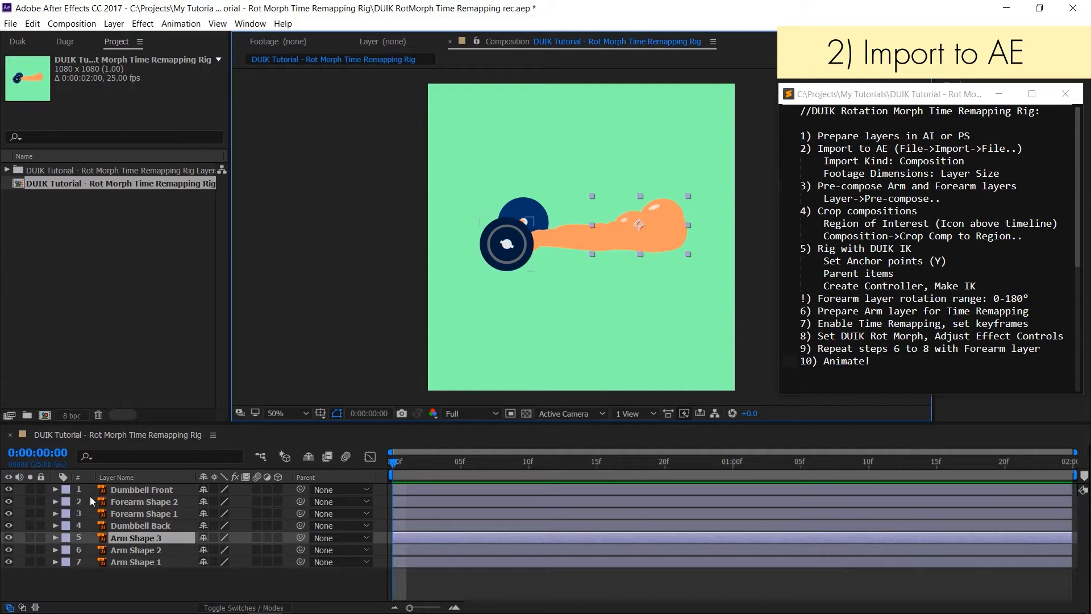
pyautogui.moveTo(8, 538)
pyautogui.mouseDown()
pyautogui.moveTo(9, 563)
pyautogui.moveTo(9, 540)
pyautogui.mouseUp()
pyautogui.keyDown('shift'); pyautogui.click(126, 562); pyautogui.keyUp('shift')
pyautogui.rightClick(125, 561)
pyautogui.click(188, 448)
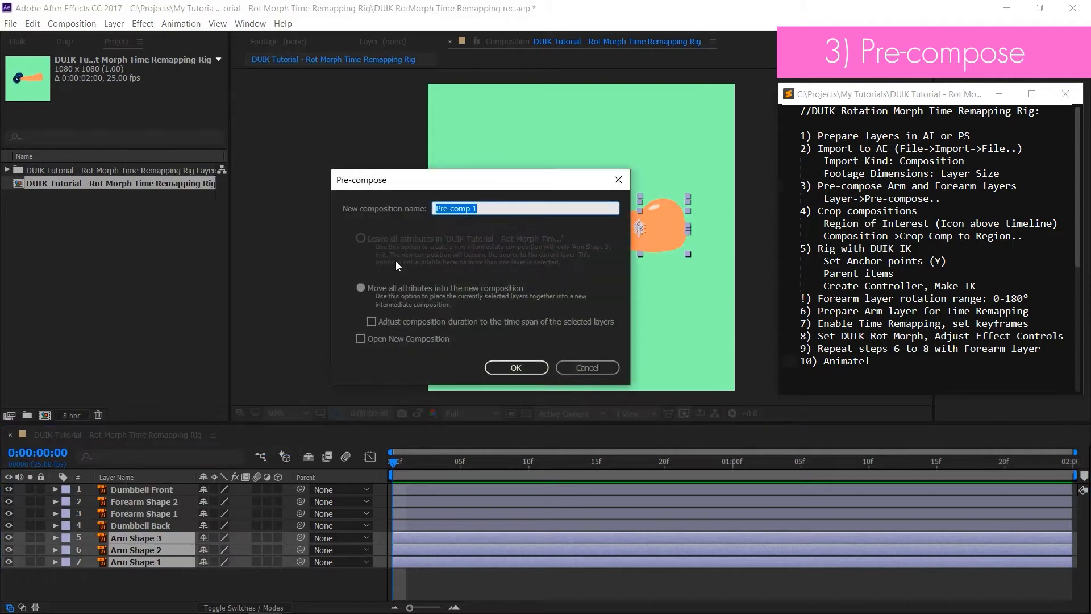
pyautogui.write('Arm')
pyautogui.click(515, 367)
# Step: Pre-compose Forearm Shape 1 and 2 into a new comp named Forearm
pyautogui.click(152, 502)
pyautogui.keyDown('shift'); pyautogui.click(145, 511); pyautogui.keyUp('shift')
pyautogui.rightClick(146, 511)
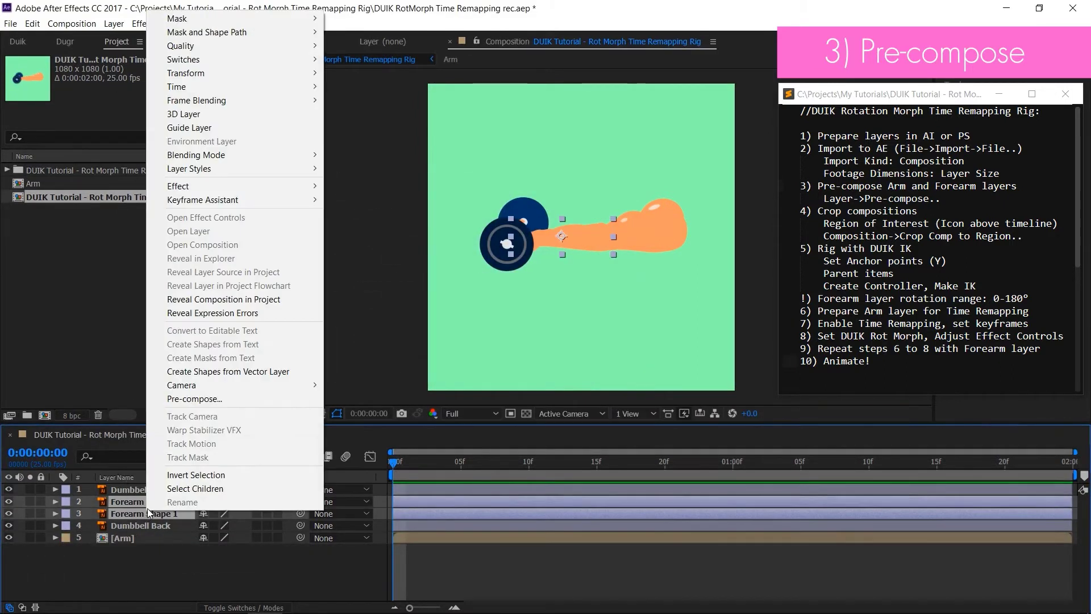
pyautogui.click(190, 400)
pyautogui.write('Forearm')
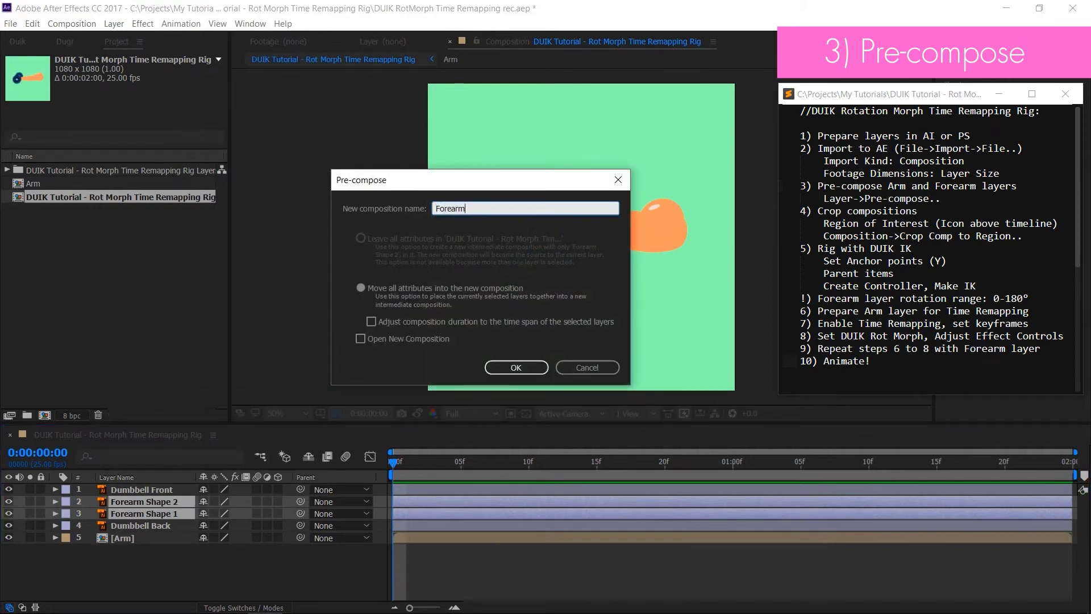
pyautogui.press('Return')
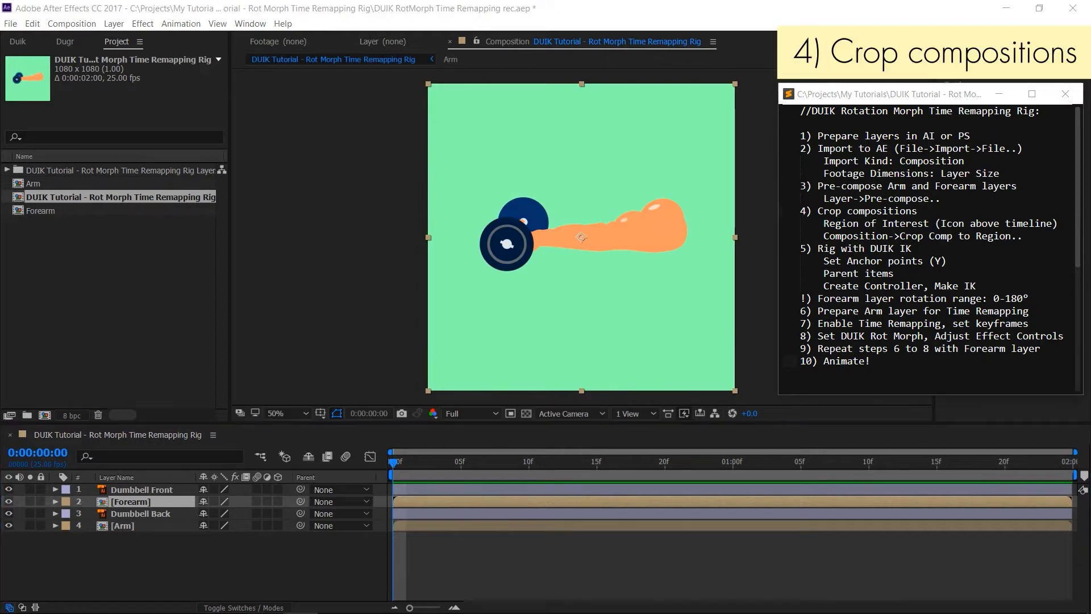
# Step: Crop the Forearm comp to a region of interest around the forearm, 414x196
pyautogui.doubleClick(145, 500)
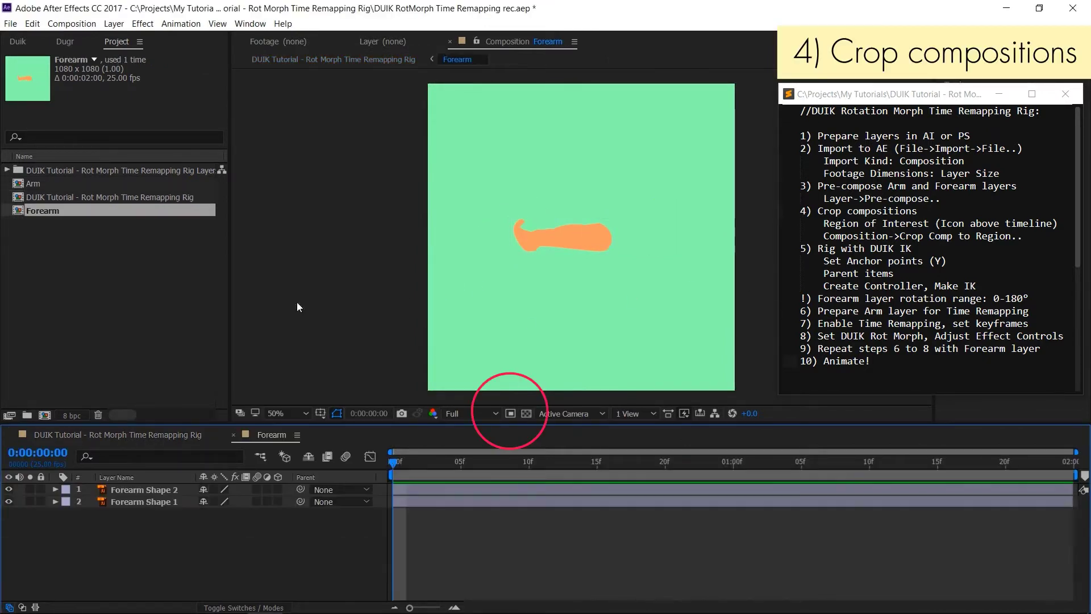
pyautogui.click(510, 417)
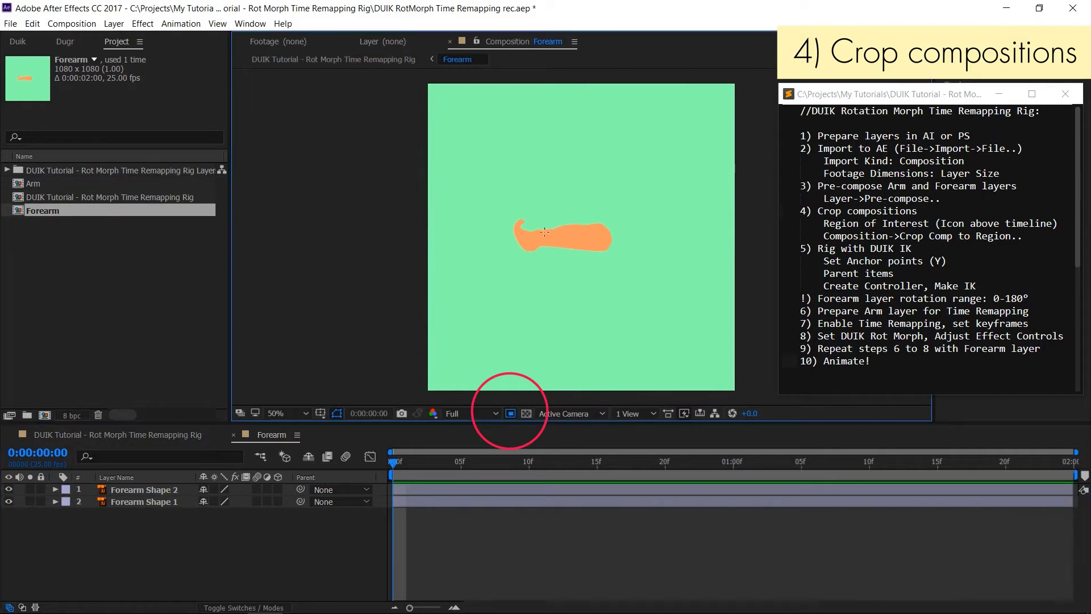
pyautogui.moveTo(504, 204); pyautogui.dragTo(626, 264)
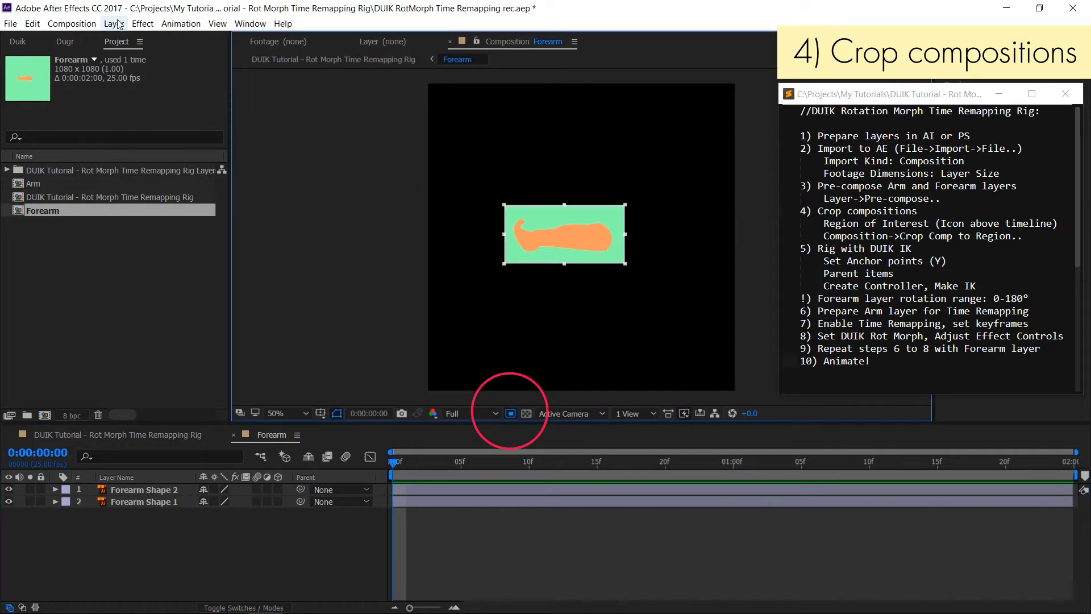
pyautogui.click(72, 24)
pyautogui.click(74, 108)
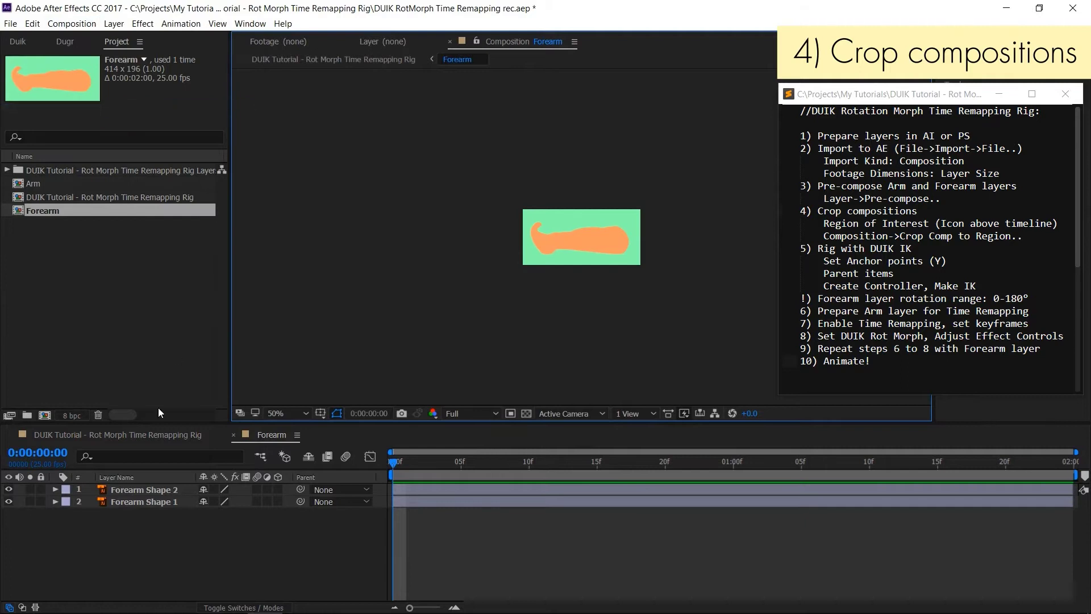
pyautogui.click(234, 435)
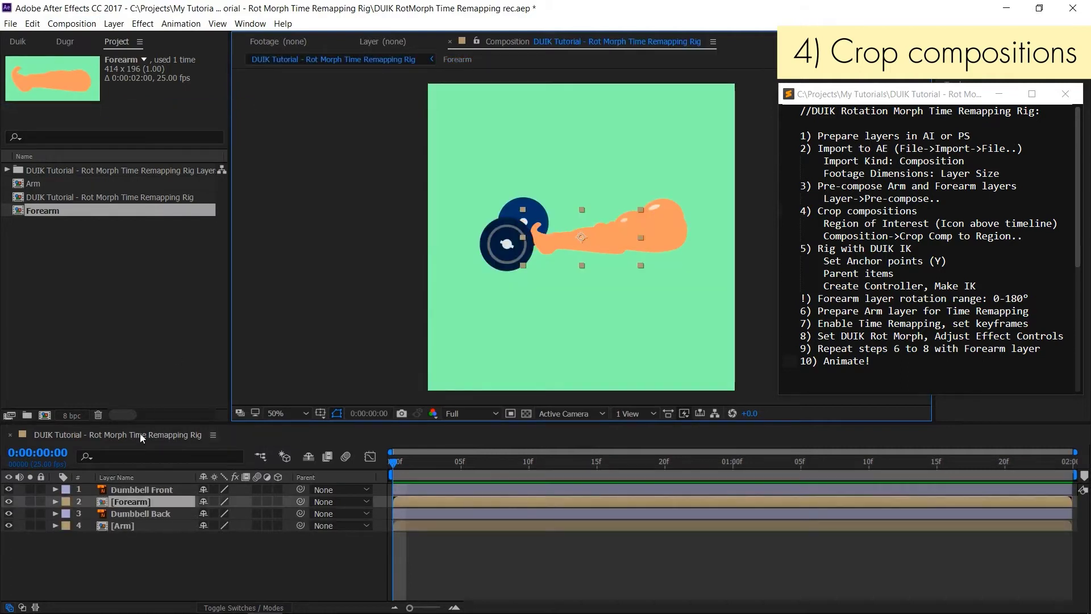
# Step: Crop the Arm comp to a tight region of interest around the arm, 428x272
pyautogui.click(120, 526)
pyautogui.doubleClick(131, 526)
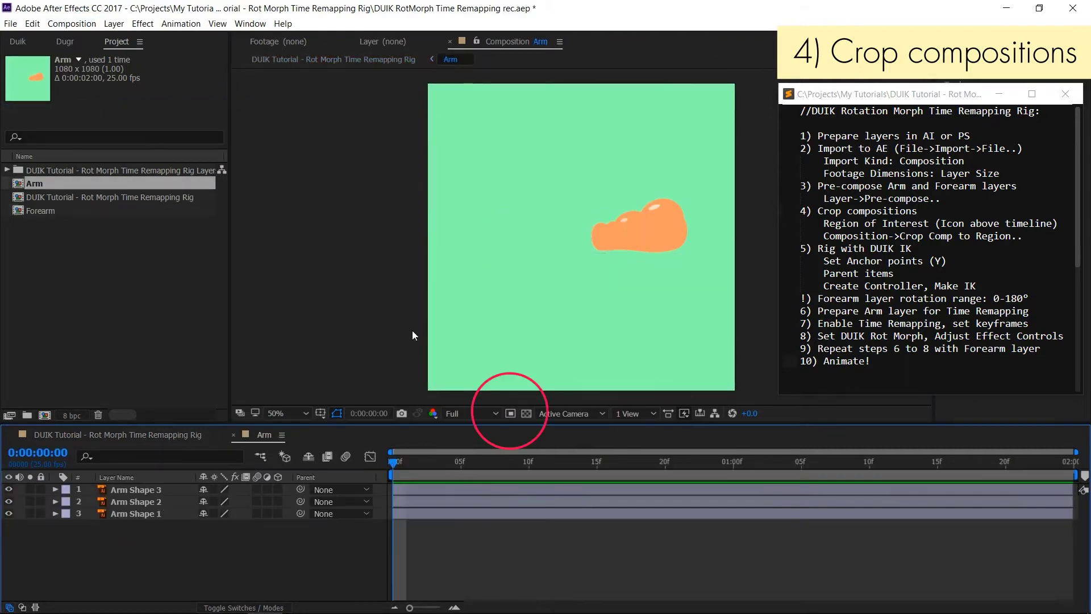
pyautogui.click(510, 413)
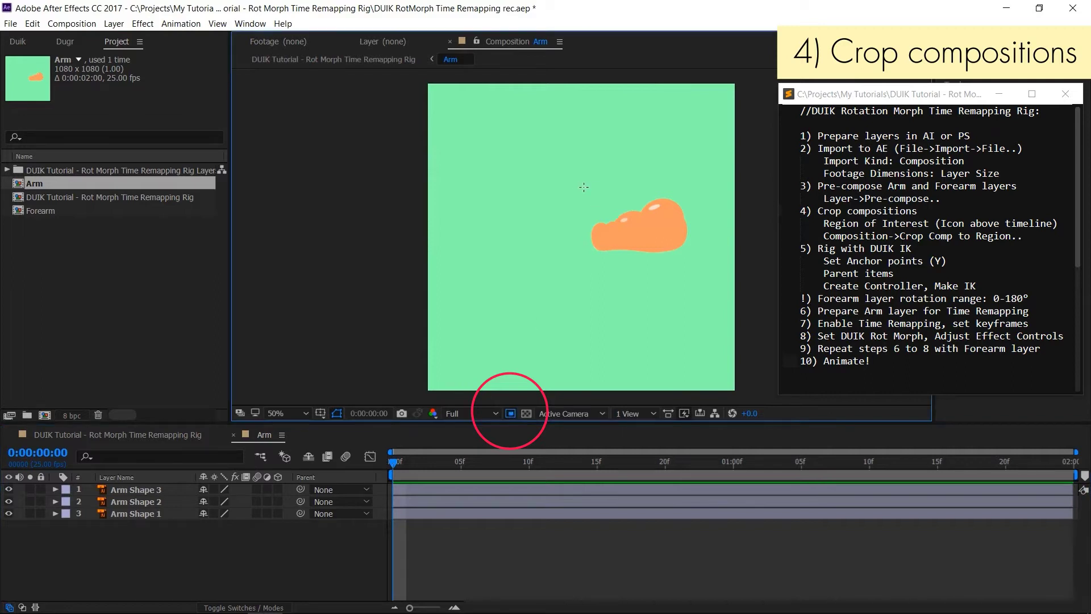
pyautogui.moveTo(577, 185); pyautogui.dragTo(702, 266)
pyautogui.click(71, 23)
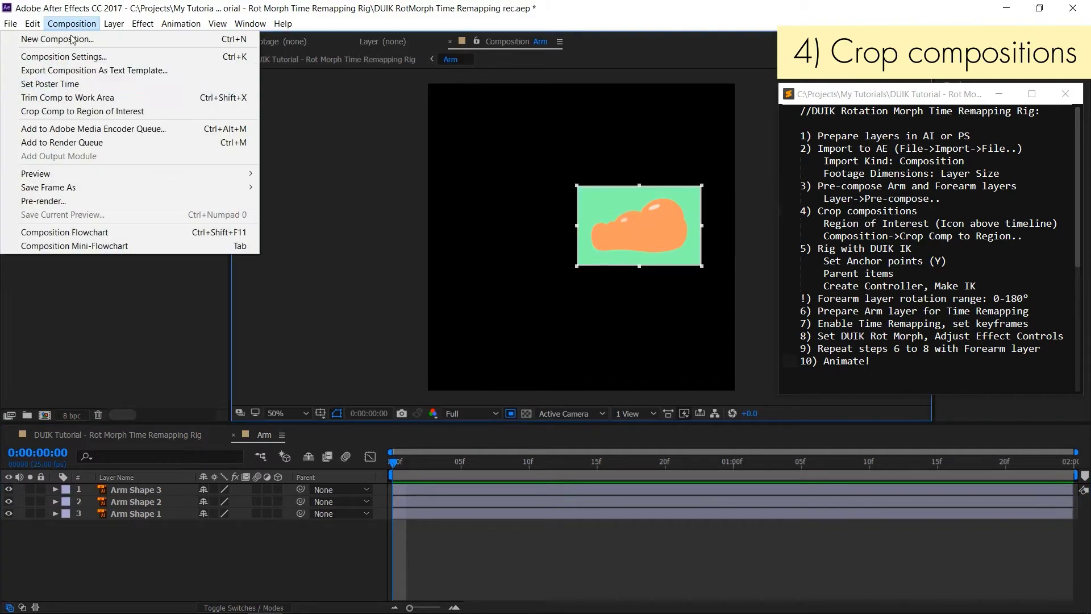
pyautogui.click(74, 111)
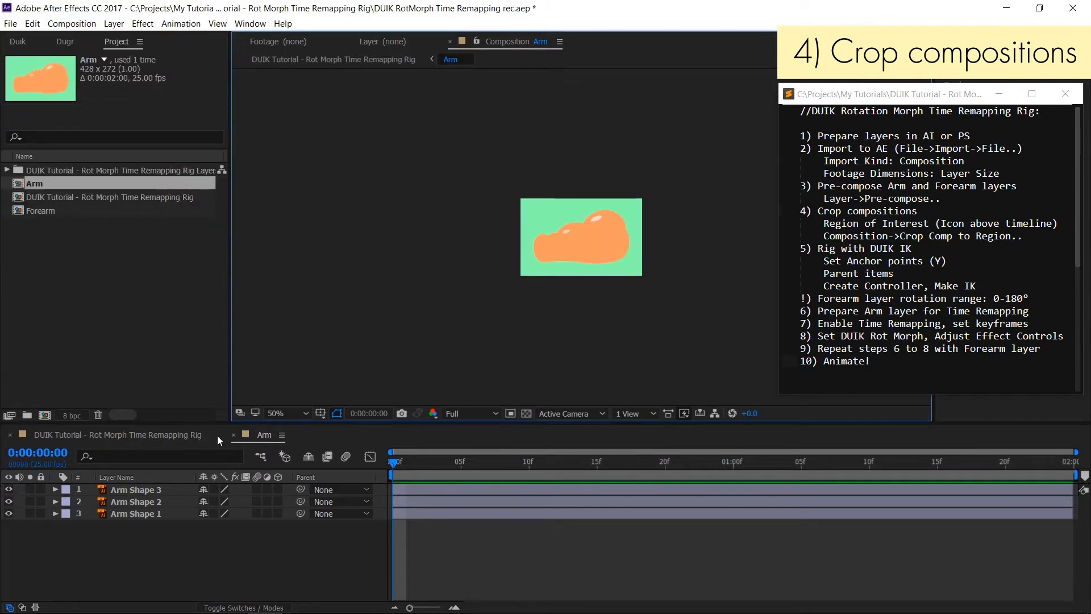
# Step: Drag the cropped Arm and Forearm layers so they join into one arm at the dumbbell
pyautogui.click(233, 435)
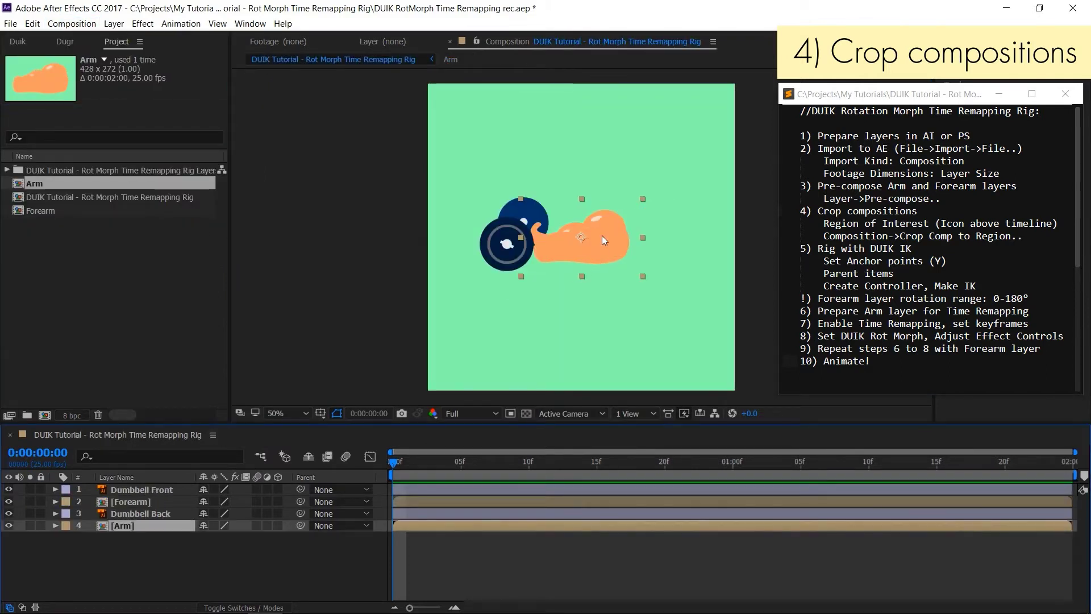
pyautogui.moveTo(601, 235); pyautogui.dragTo(676, 228)
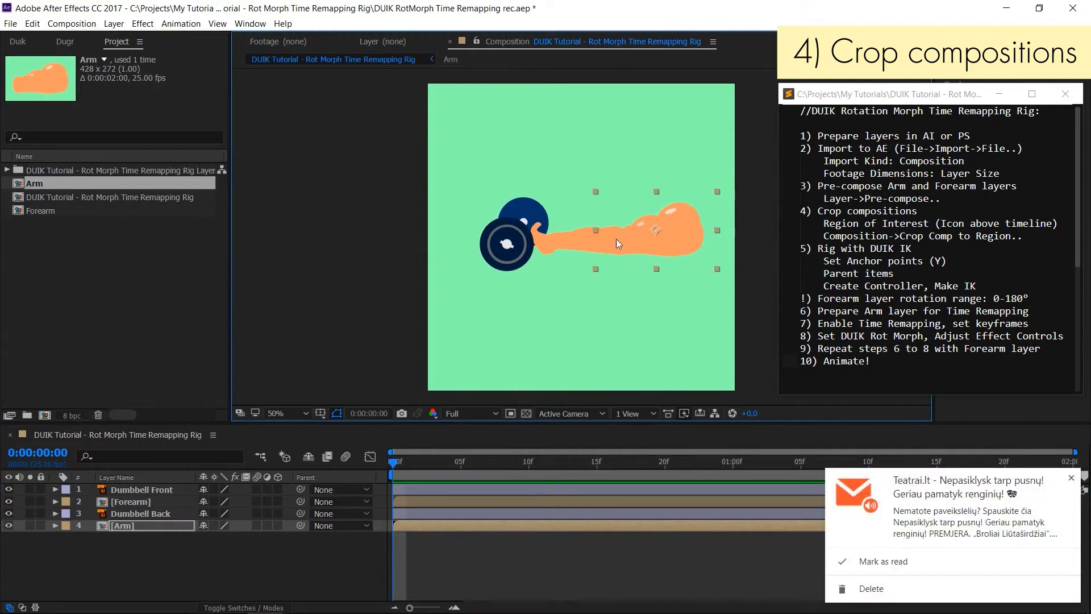
pyautogui.click(569, 243)
pyautogui.keyDown('shift'); pyautogui.click(669, 237); pyautogui.keyUp('shift')
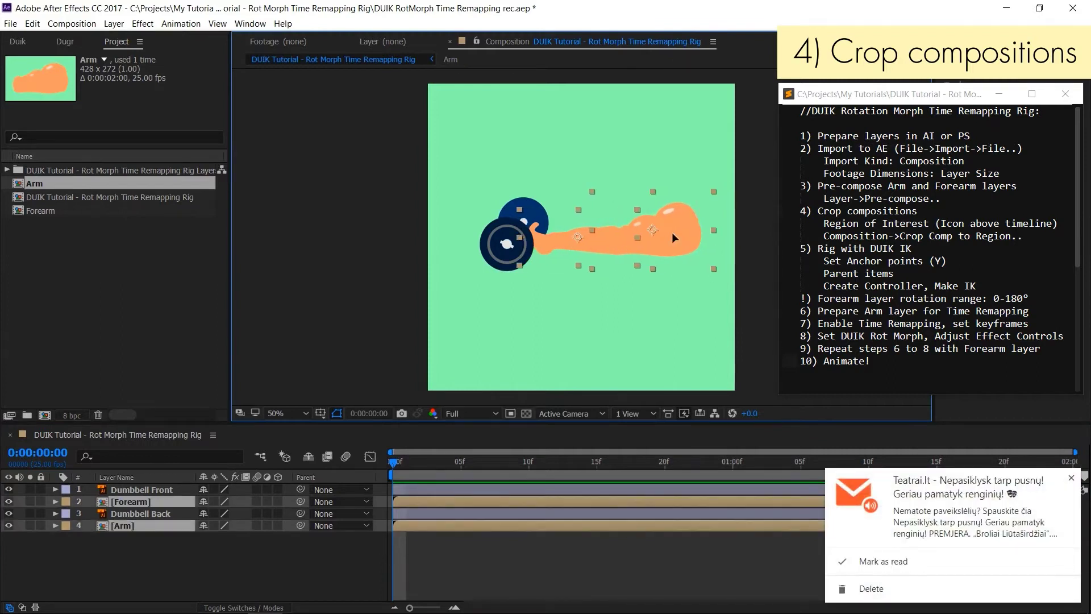
pyautogui.moveTo(670, 232); pyautogui.dragTo(662, 227)
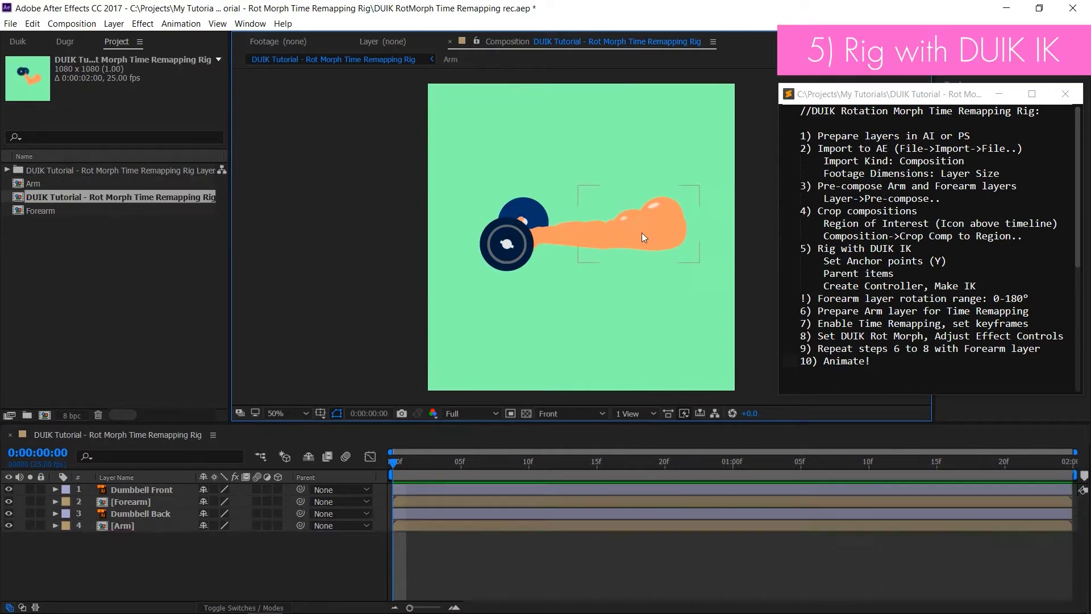
# Step: Move the Forearm layer's anchor point to the elbow with the Pan Behind (Y) tool
pyautogui.click(642, 232)
pyautogui.press('y')
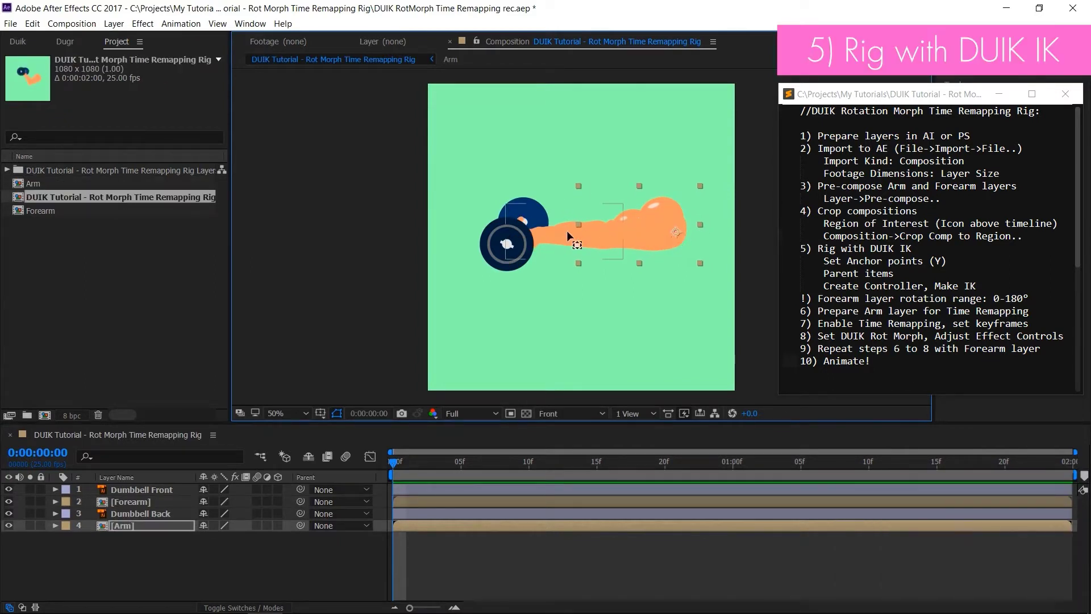
pyautogui.click(568, 234)
pyautogui.moveTo(567, 236); pyautogui.dragTo(603, 241)
pyautogui.click(530, 299)
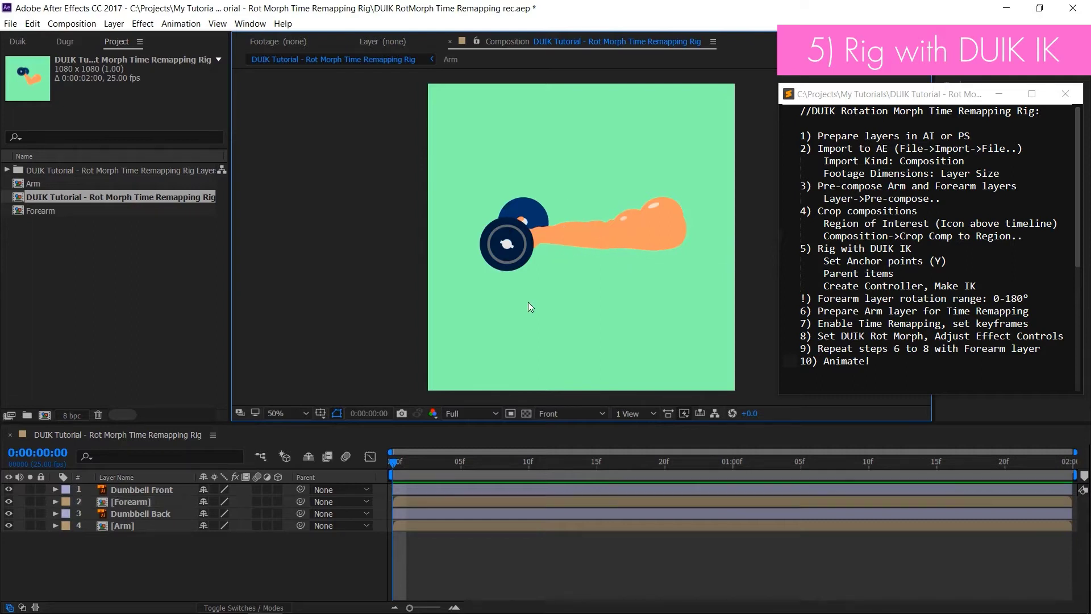
# Step: Parent Dumbbell Back and Dumbbell Front to Forearm, and Forearm to Arm
pyautogui.click(517, 206)
pyautogui.keyDown('shift'); pyautogui.click(490, 243); pyautogui.keyUp('shift')
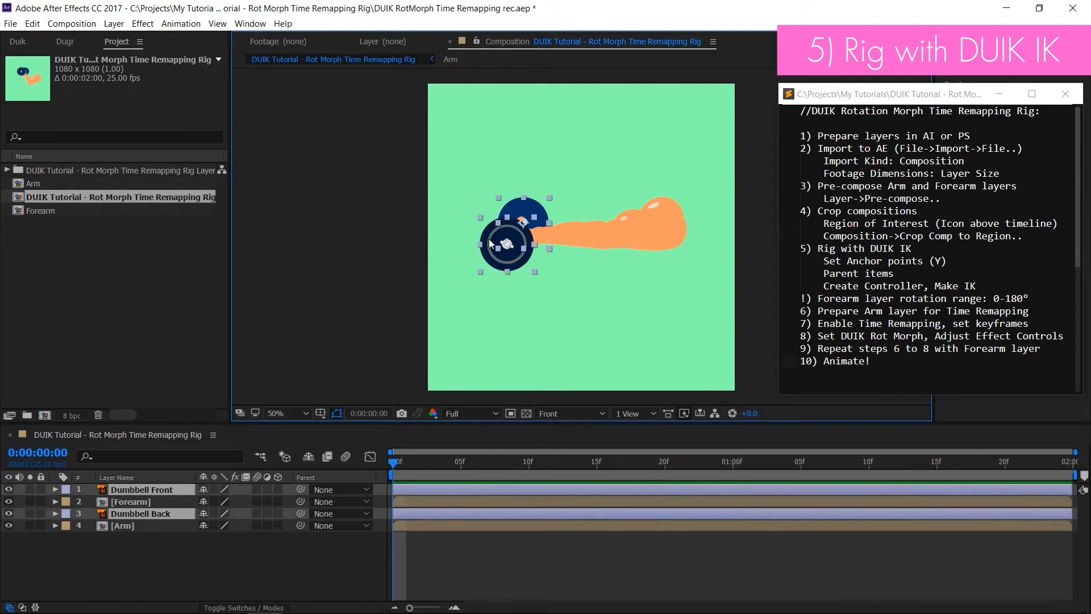
pyautogui.moveTo(300, 489); pyautogui.dragTo(137, 501)
pyautogui.click(569, 244)
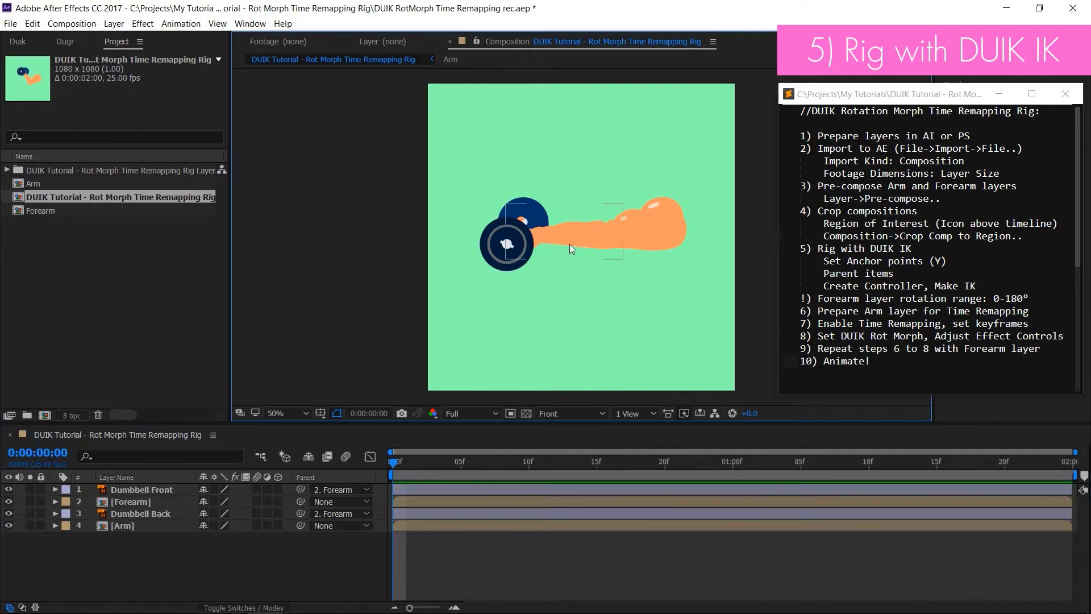
pyautogui.moveTo(300, 501); pyautogui.dragTo(131, 523)
pyautogui.click(556, 377)
# Step: Shift the parented arm rig slightly into place and select the Forearm layer
pyautogui.click(639, 250)
pyautogui.moveTo(650, 207); pyautogui.dragTo(639, 230)
pyautogui.click(642, 318)
pyautogui.click(579, 233)
# Step: Create a Duik controller C_Forearm for the Forearm and drag it onto the dumbbell
pyautogui.click(18, 42)
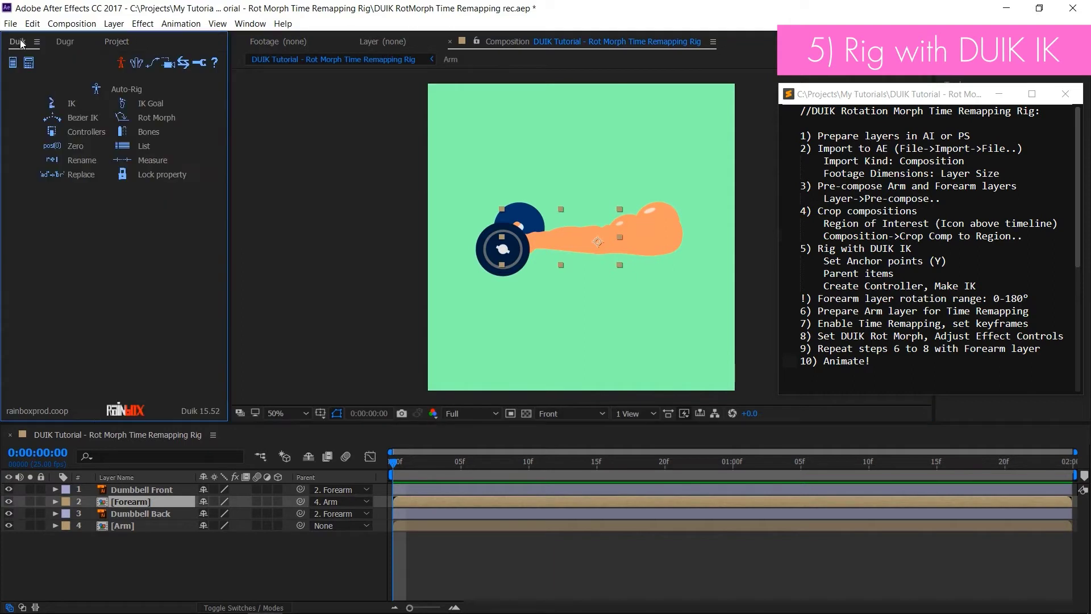
pyautogui.click(80, 135)
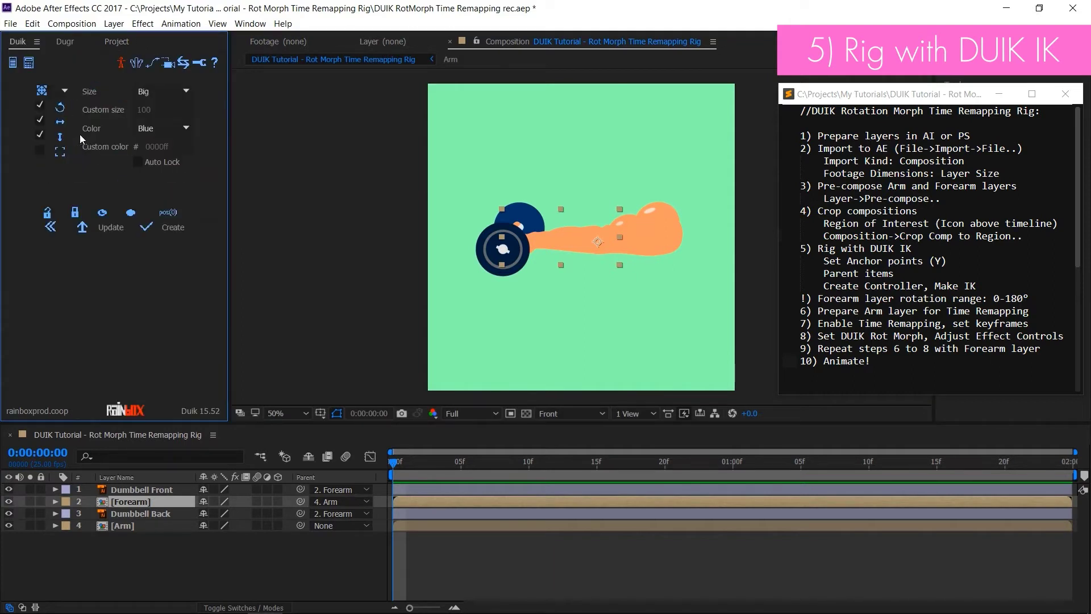
pyautogui.click(147, 227)
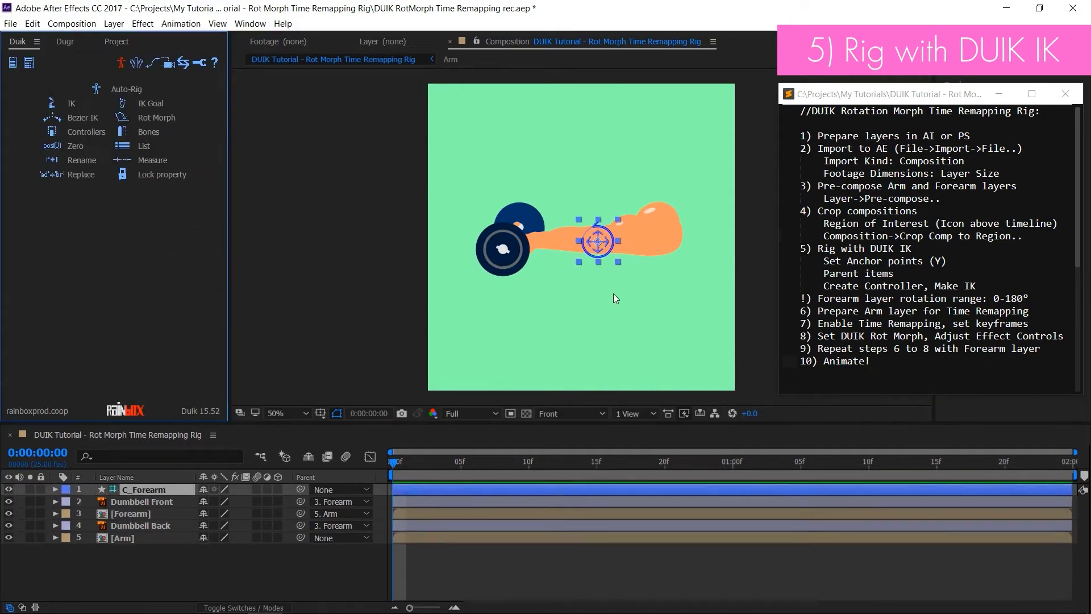
pyautogui.moveTo(603, 244); pyautogui.dragTo(511, 261)
pyautogui.click(597, 239)
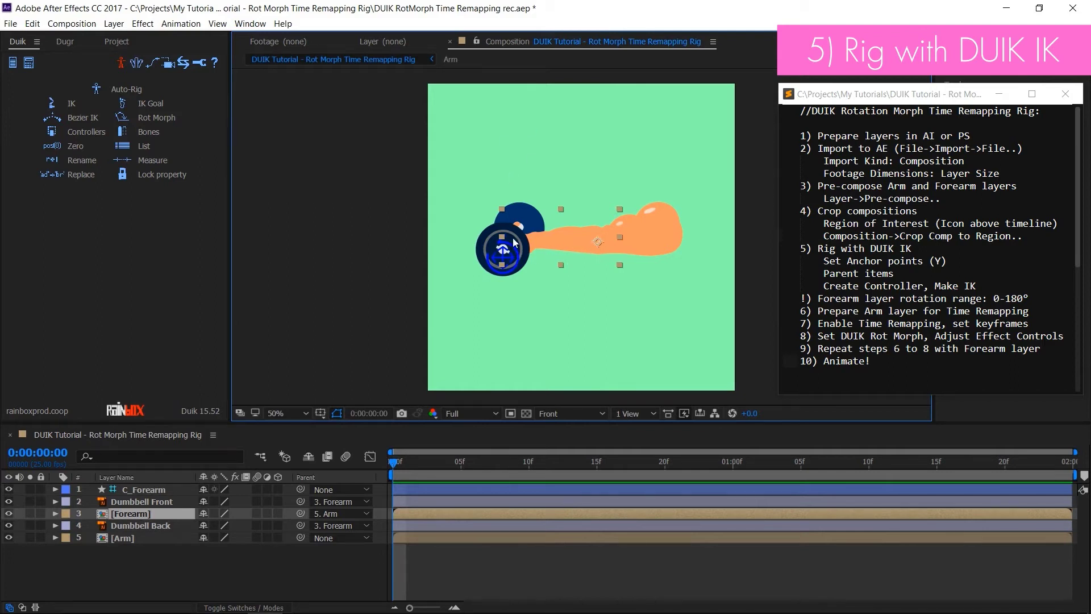
# Step: Create a Duik 2-layer IK from C_Forearm, Forearm and Arm, then test the bend
pyautogui.click(494, 271)
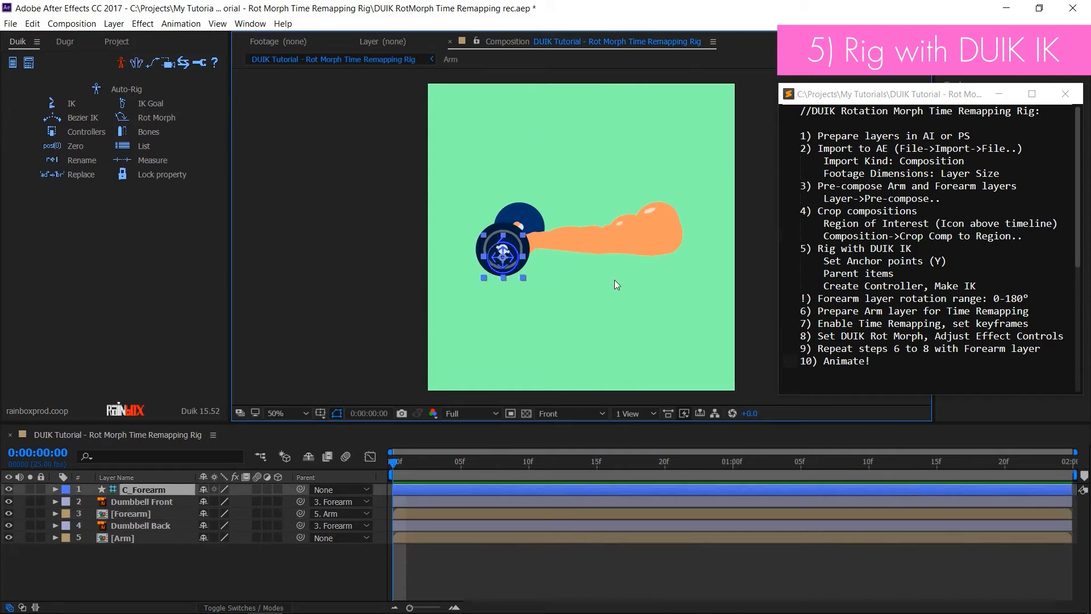
pyautogui.keyDown('shift'); pyautogui.click(562, 239); pyautogui.keyUp('shift')
pyautogui.keyDown('shift'); pyautogui.click(654, 229); pyautogui.keyUp('shift')
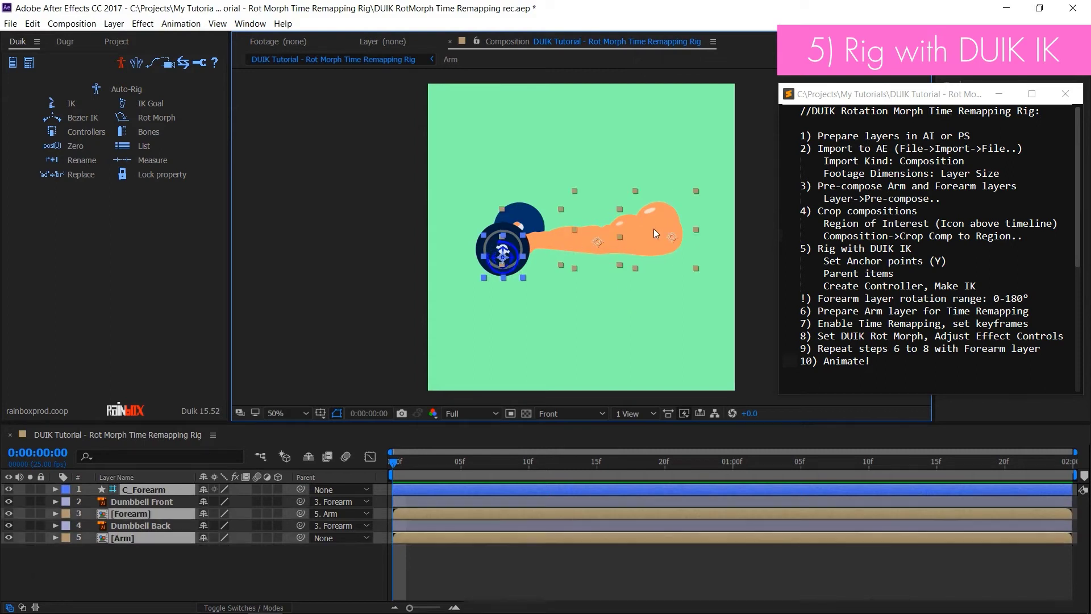
pyautogui.click(74, 104)
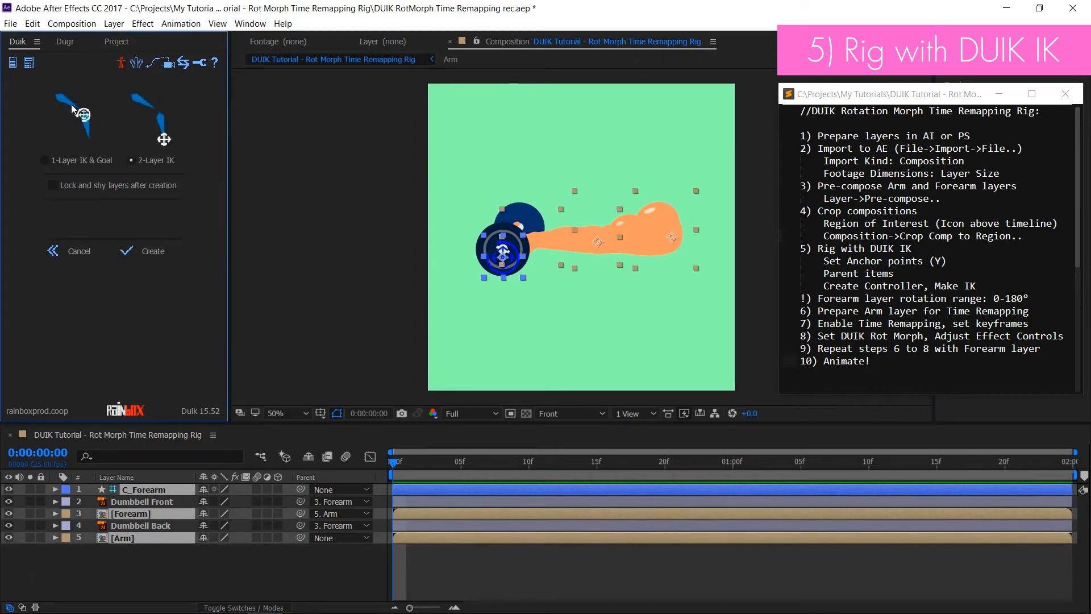
pyautogui.click(134, 247)
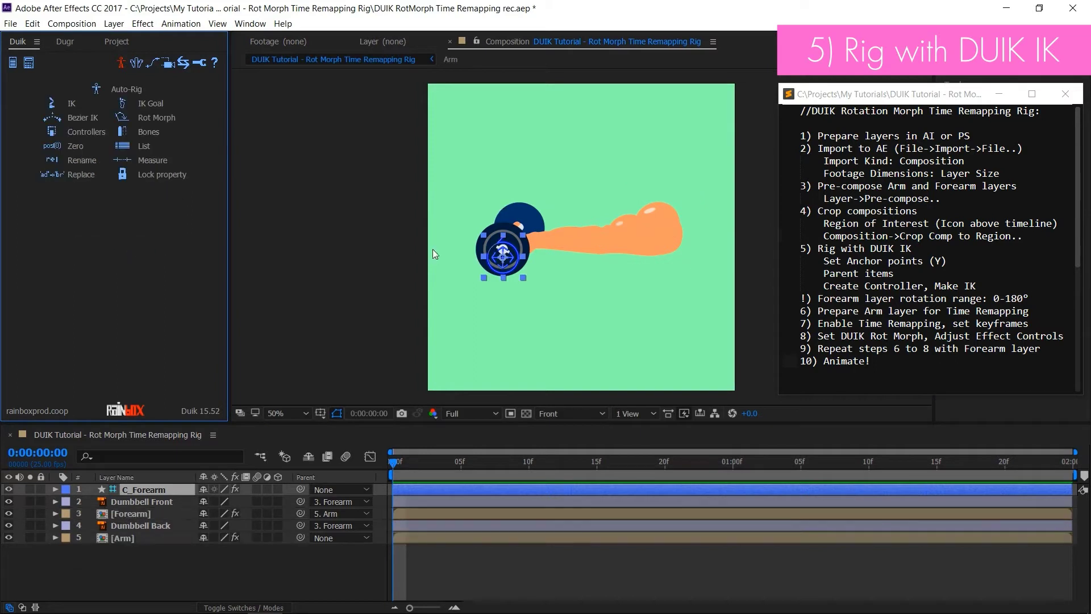
pyautogui.moveTo(496, 265); pyautogui.dragTo(510, 253)
# Step: Enable Clockwise bending in C_Forearm's IK effect and expand its Stretch settings
pyautogui.rightClick(511, 253)
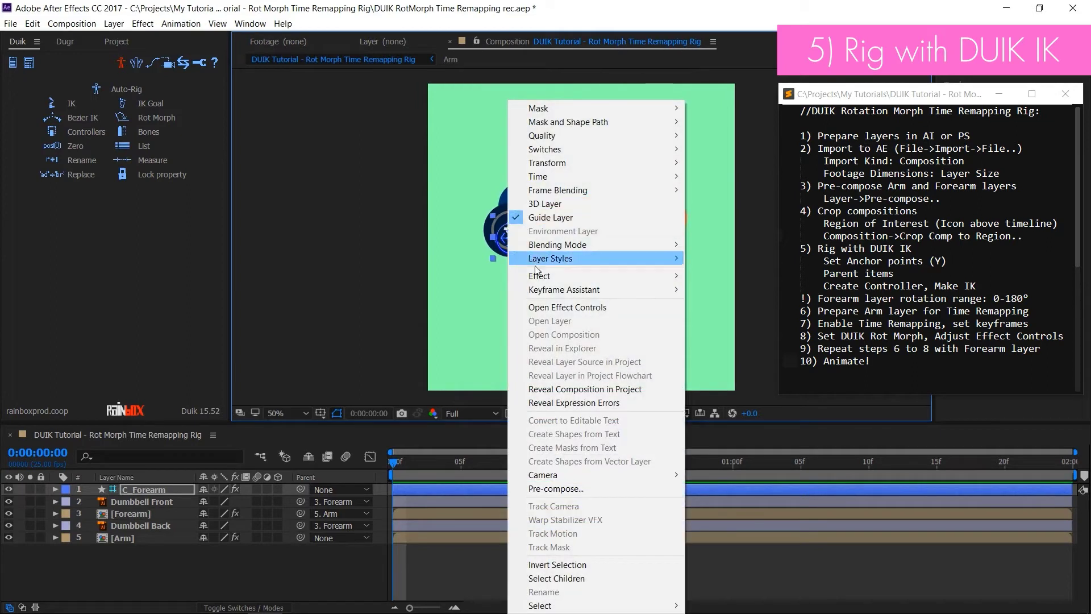
pyautogui.click(545, 308)
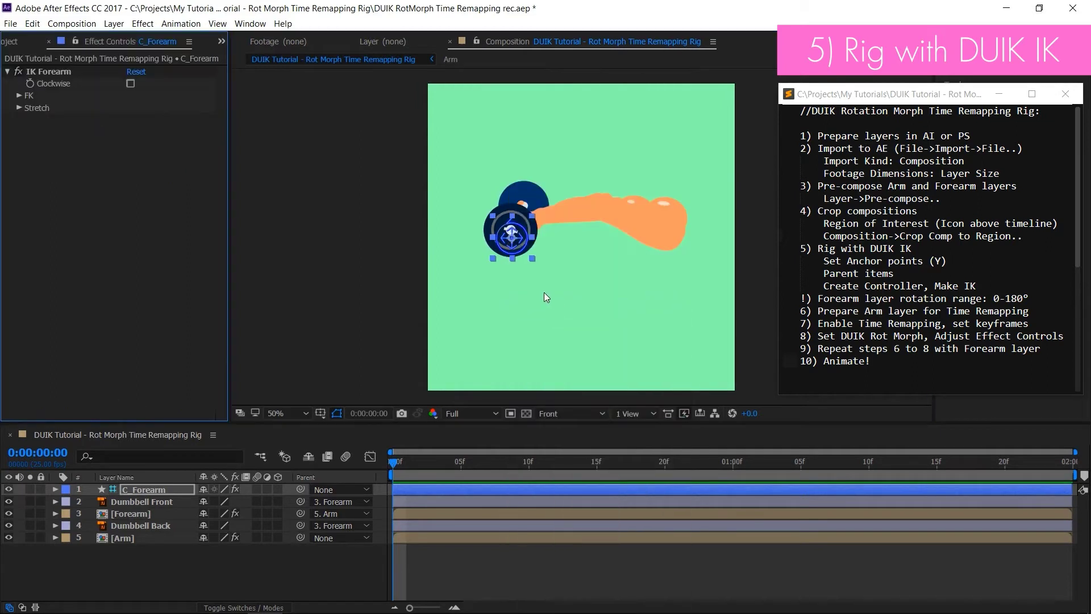
pyautogui.click(130, 84)
pyautogui.click(23, 109)
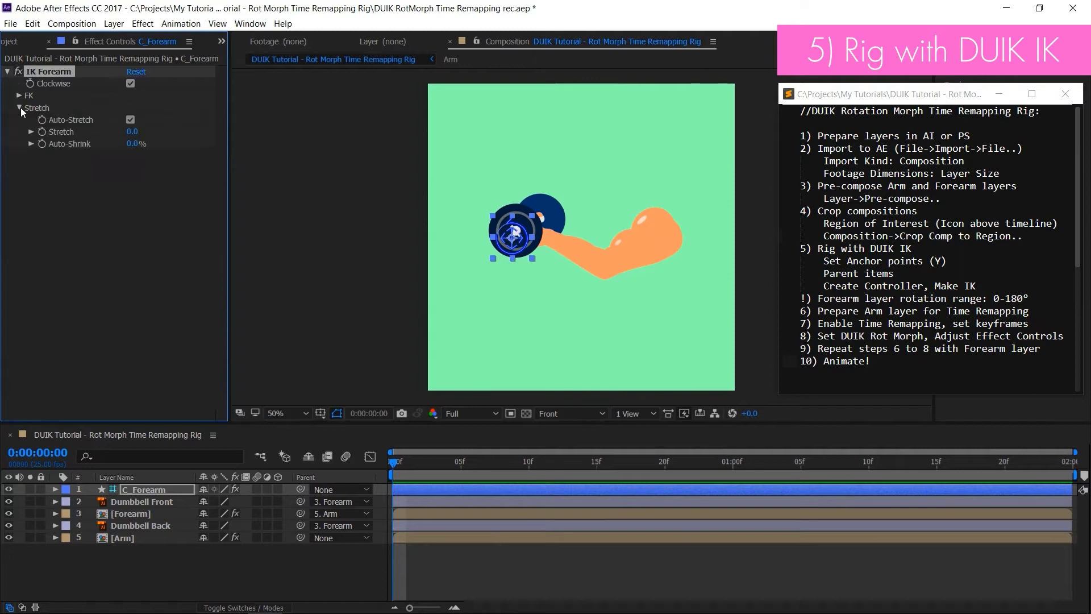
# Step: Move C_Forearm left to straighten the arm and nudge the Arm layer's position
pyautogui.click(49, 41)
pyautogui.moveTo(501, 244); pyautogui.dragTo(475, 234)
pyautogui.click(667, 235)
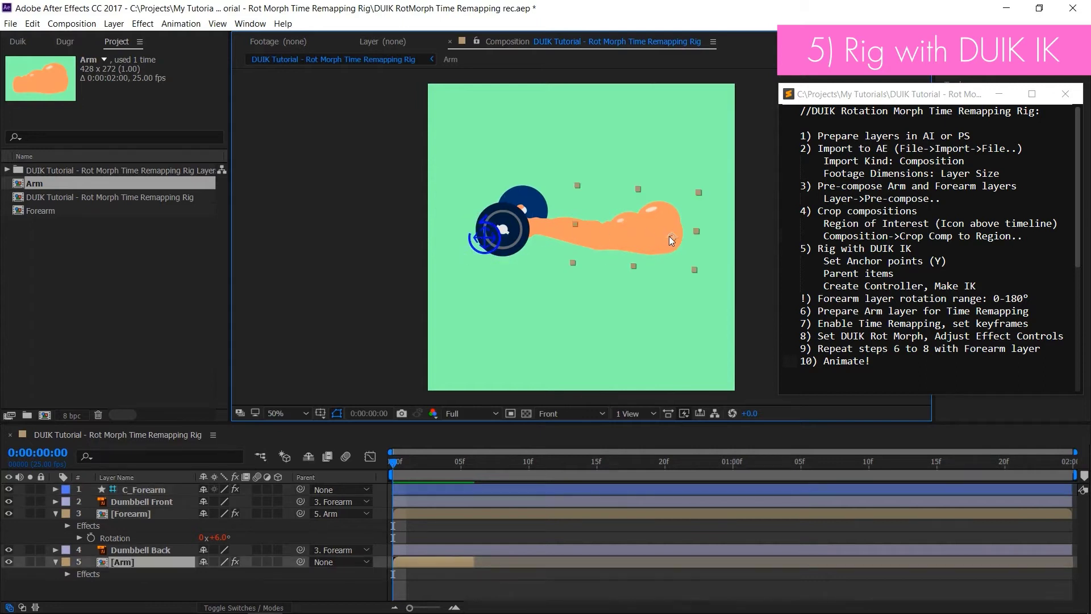
pyautogui.moveTo(674, 241); pyautogui.dragTo(674, 233)
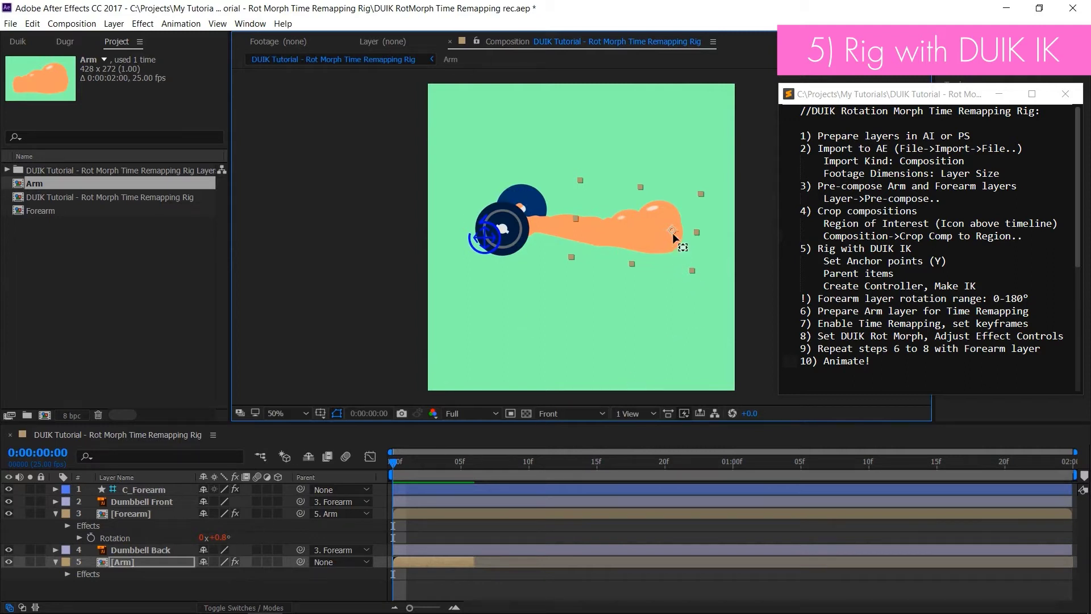
pyautogui.moveTo(674, 237); pyautogui.dragTo(680, 235)
pyautogui.click(694, 309)
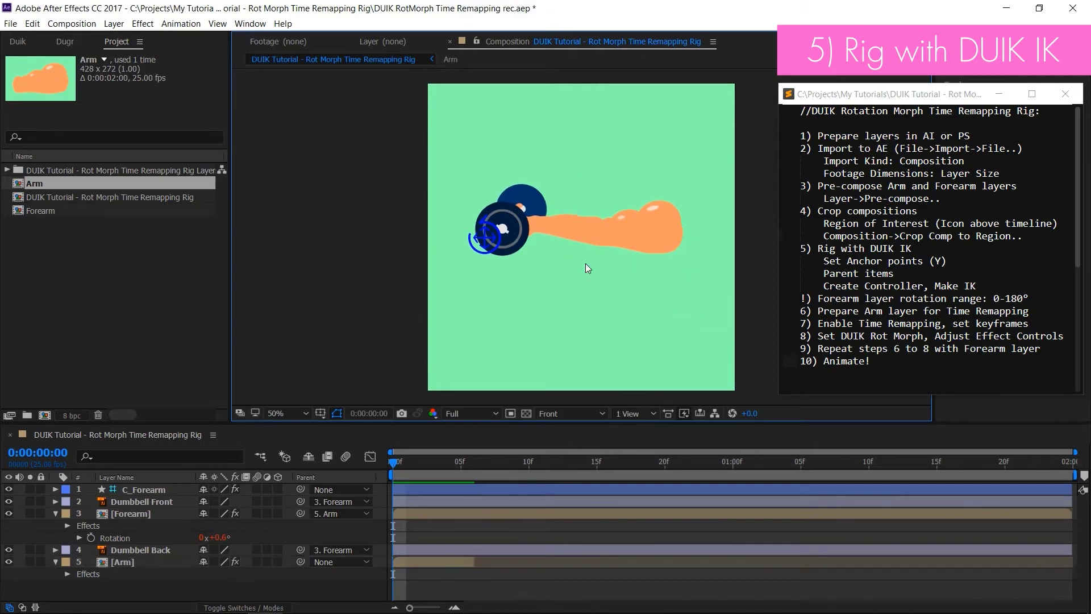
# Step: Move C_Forearm up-left so the arm curls the dumbbell overhead, Forearm at +96.9°
pyautogui.moveTo(492, 242); pyautogui.dragTo(537, 187)
pyautogui.click(625, 253)
pyautogui.click(690, 309)
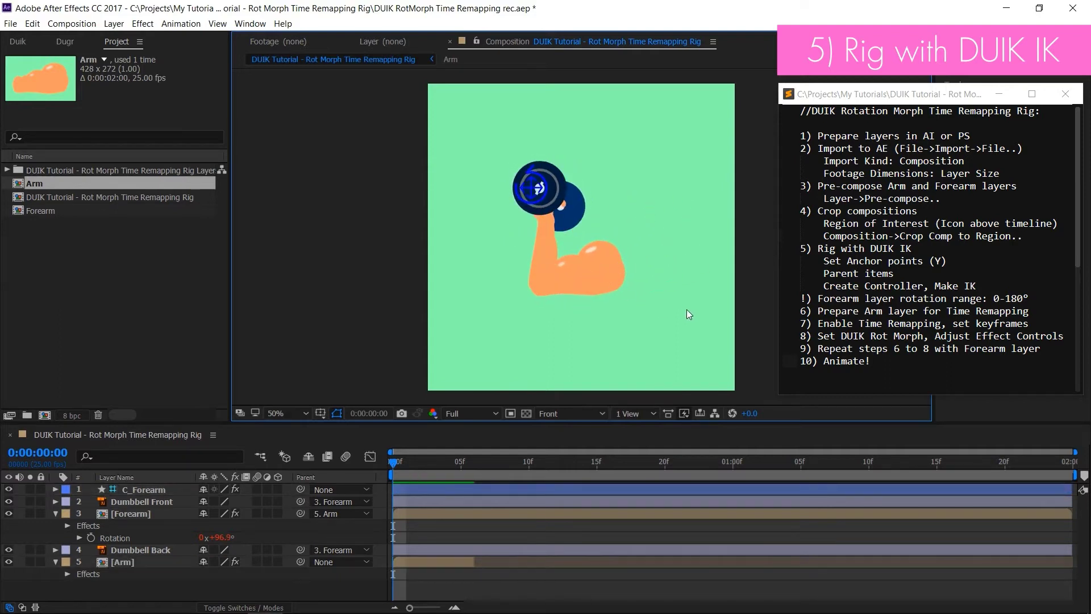
pyautogui.click(610, 268)
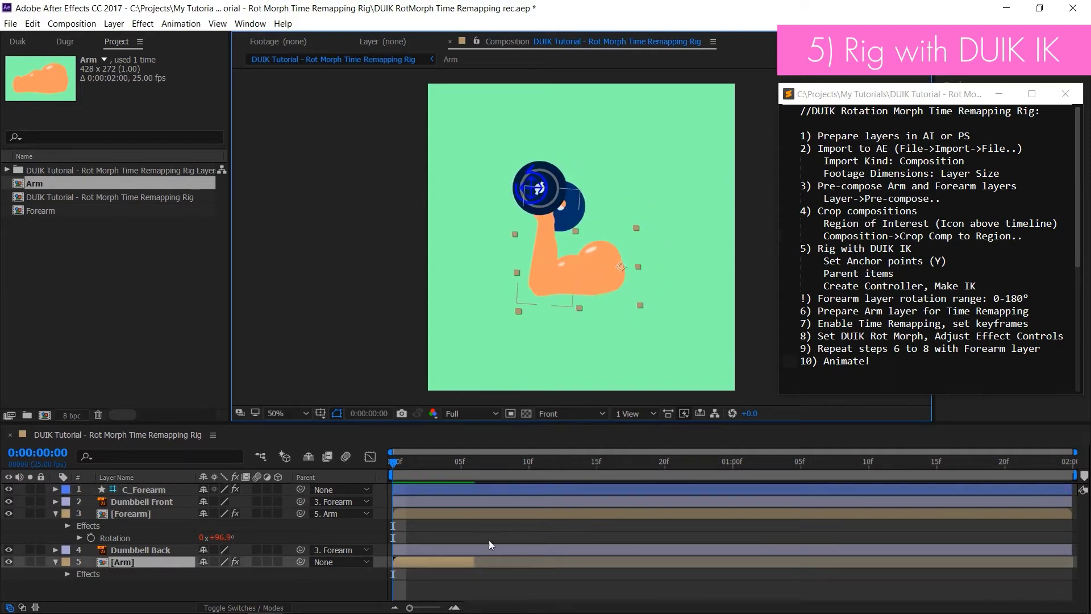
# Step: Open the Arm pre-comp and set its duration to 0:00:00:06
pyautogui.doubleClick(450, 563)
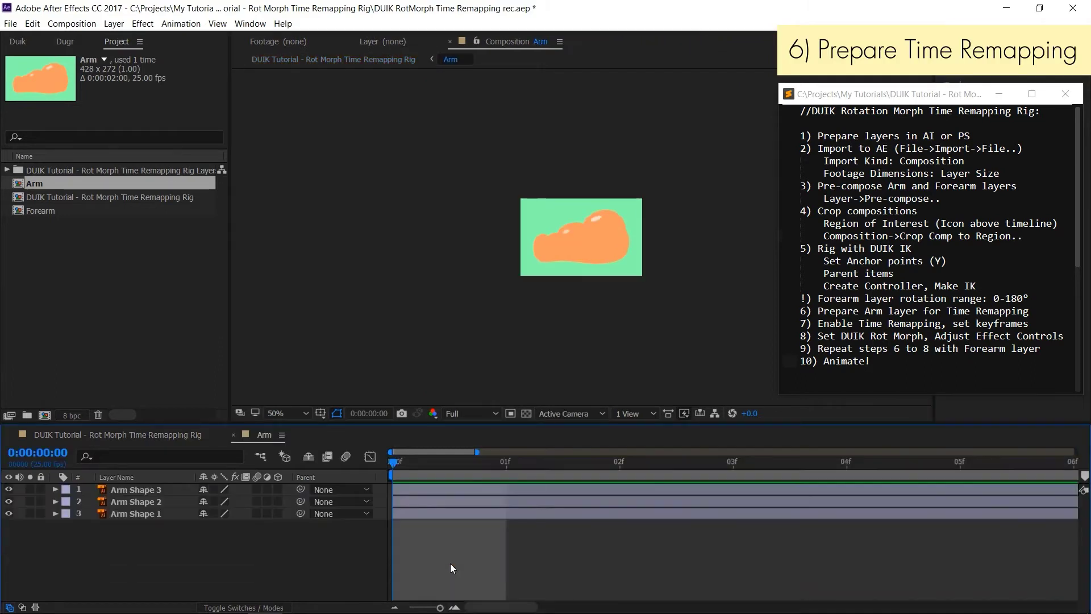
pyautogui.rightClick(534, 543)
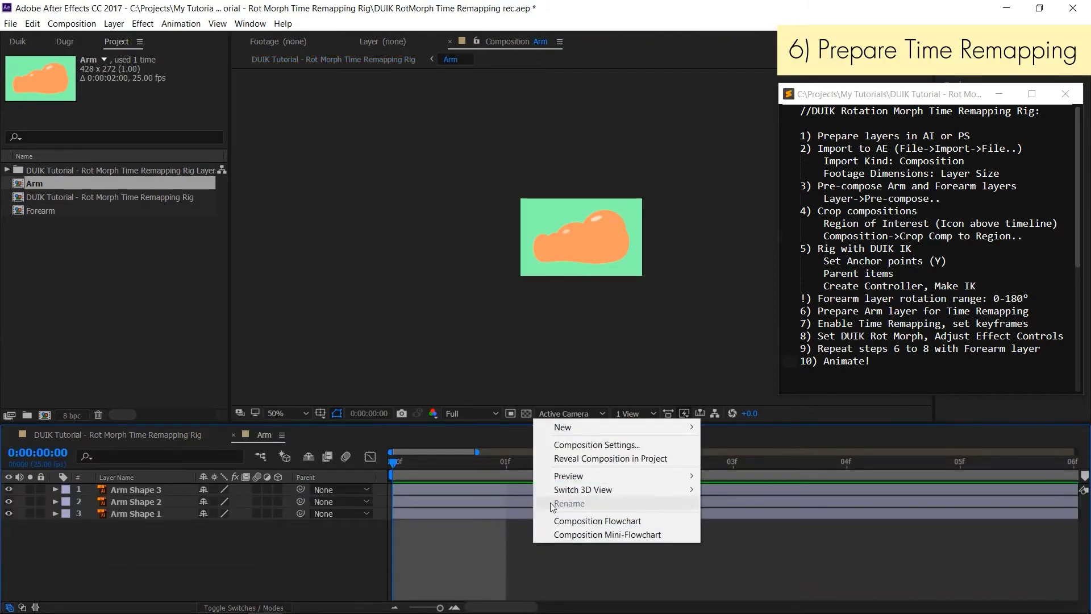
pyautogui.click(568, 442)
pyautogui.click(414, 379)
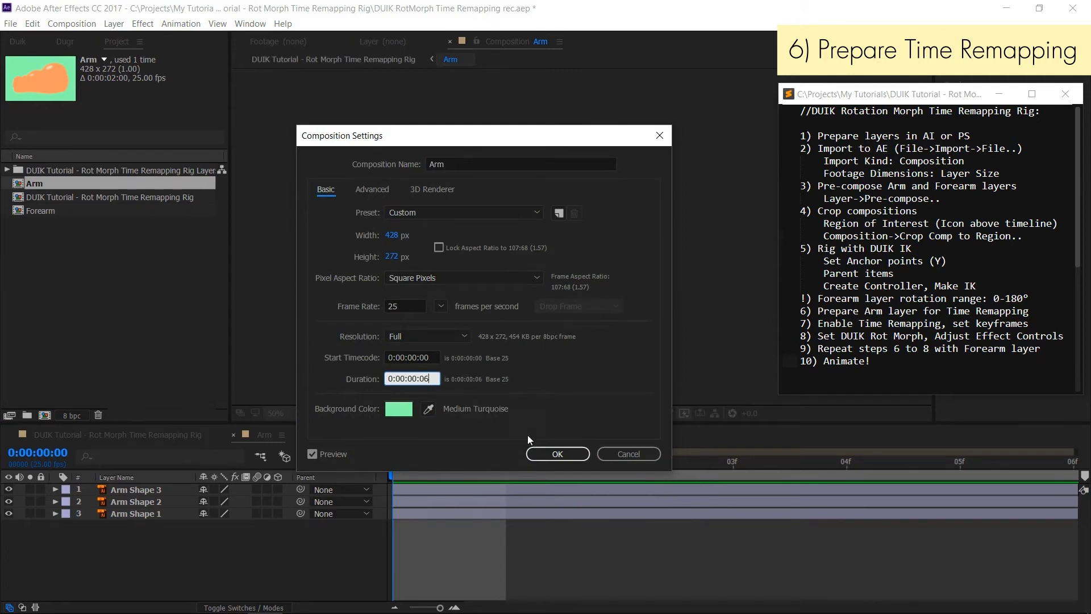
pyautogui.click(547, 449)
# Step: Trim the three Arm Shape layers to 2 frames and stagger them to start at 02f and 04f
pyautogui.moveTo(560, 523); pyautogui.dragTo(892, 493)
pyautogui.moveTo(1060, 497); pyautogui.dragTo(662, 497)
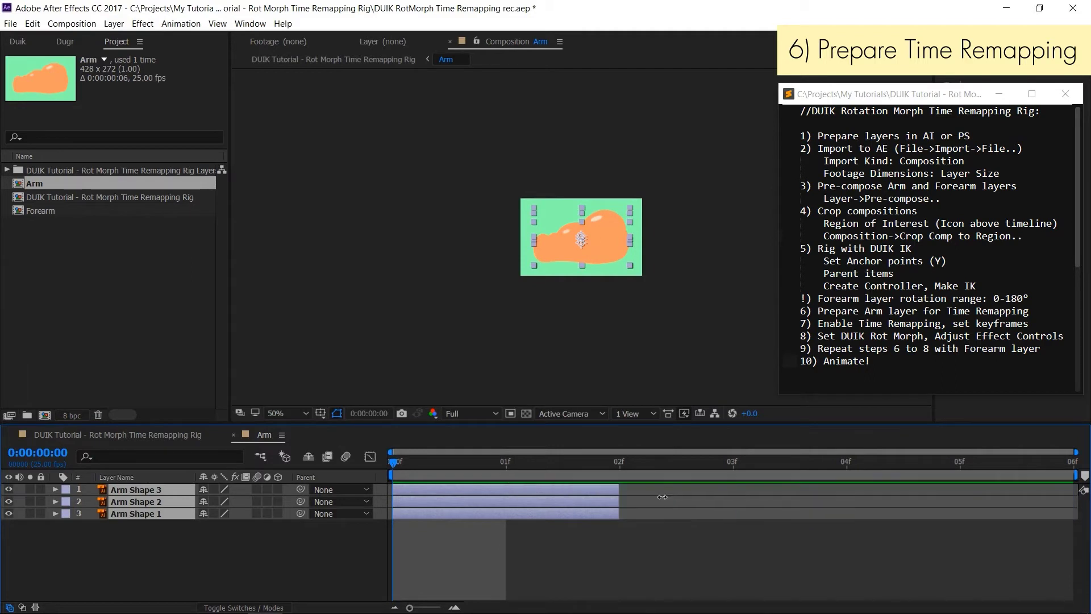
pyautogui.click(604, 546)
pyautogui.click(581, 489)
pyautogui.keyDown('ctrl'); pyautogui.click(583, 503); pyautogui.keyUp('ctrl')
pyautogui.moveTo(543, 501); pyautogui.dragTo(928, 489)
pyautogui.click(749, 544)
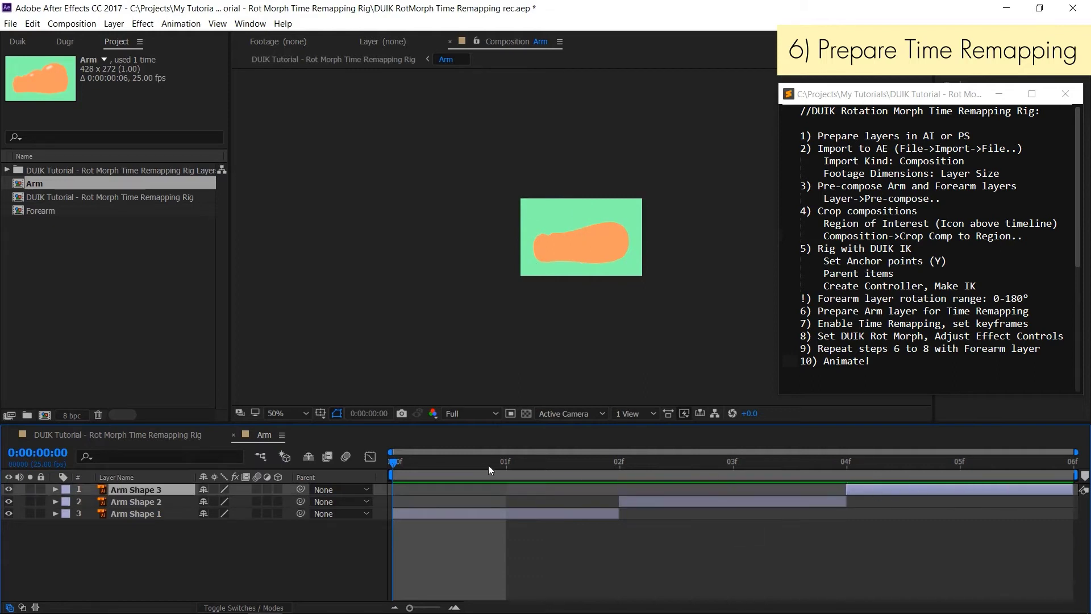
pyautogui.moveTo(482, 466); pyautogui.dragTo(519, 465)
# Step: Back in the rig comp, enable time remapping on the Arm layer and extend it to the comp's end
pyautogui.click(233, 435)
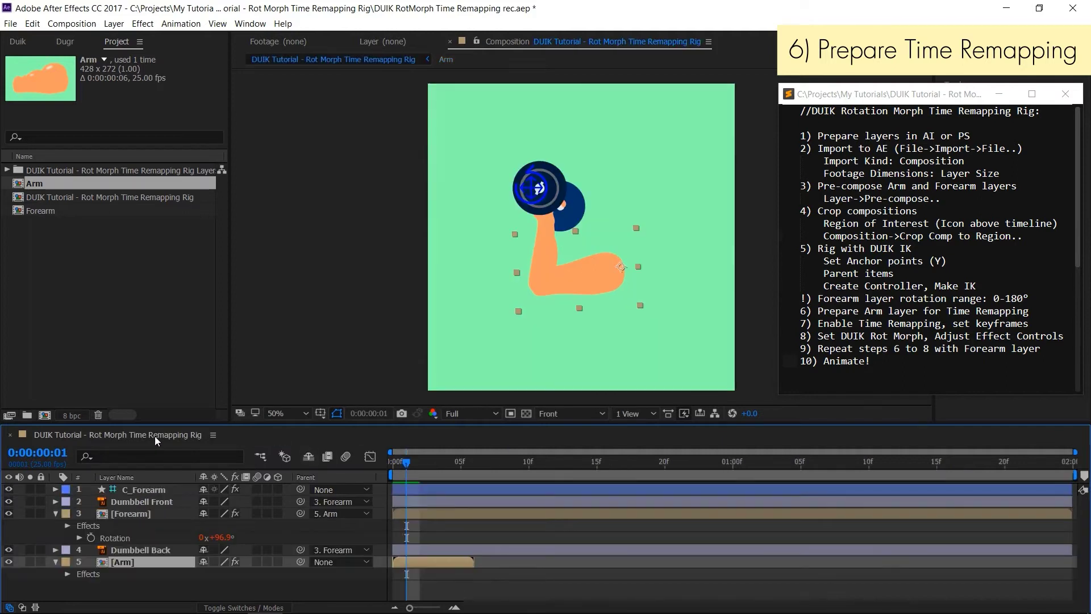
pyautogui.rightClick(423, 560)
pyautogui.moveTo(492, 139)
pyautogui.click(387, 138)
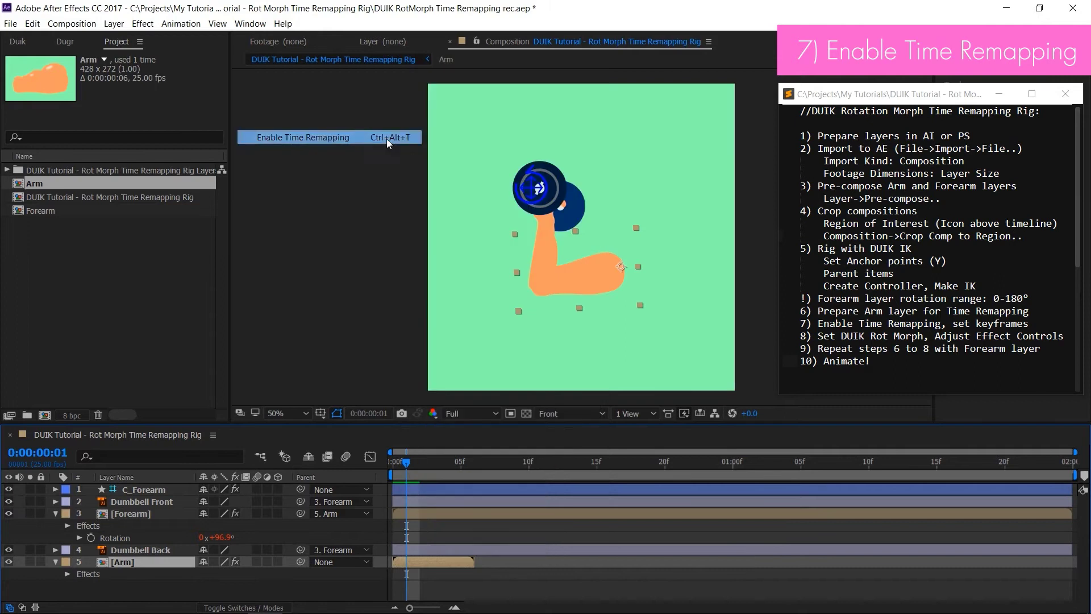
pyautogui.moveTo(475, 562); pyautogui.dragTo(1072, 562)
# Step: Add an Arm Time Remap keyframe at frame 5 after scrubbing through the arm shapes
pyautogui.moveTo(407, 465); pyautogui.dragTo(469, 473)
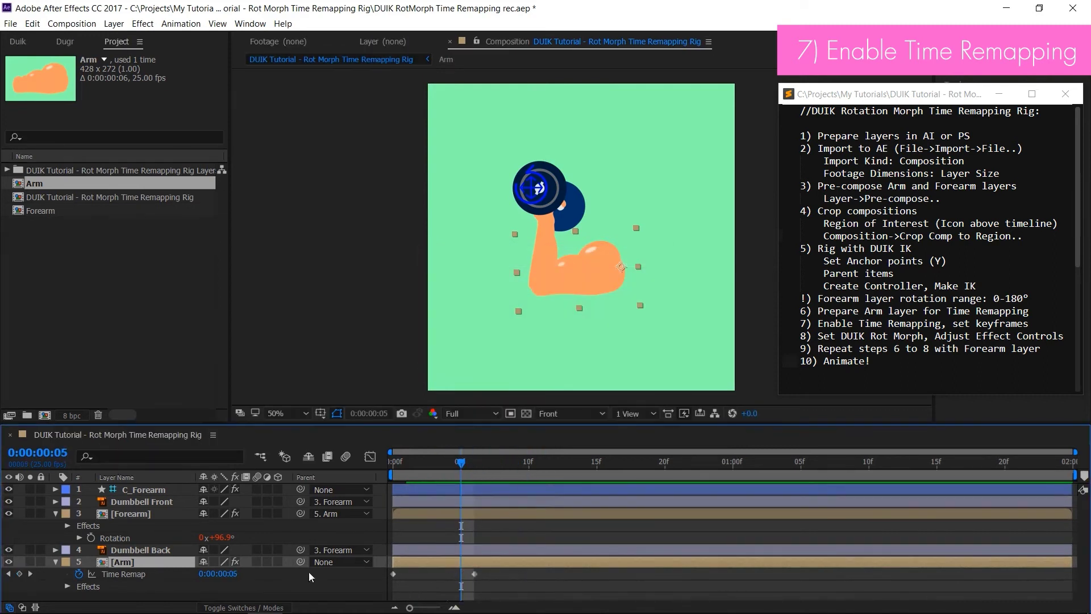
pyautogui.click(19, 574)
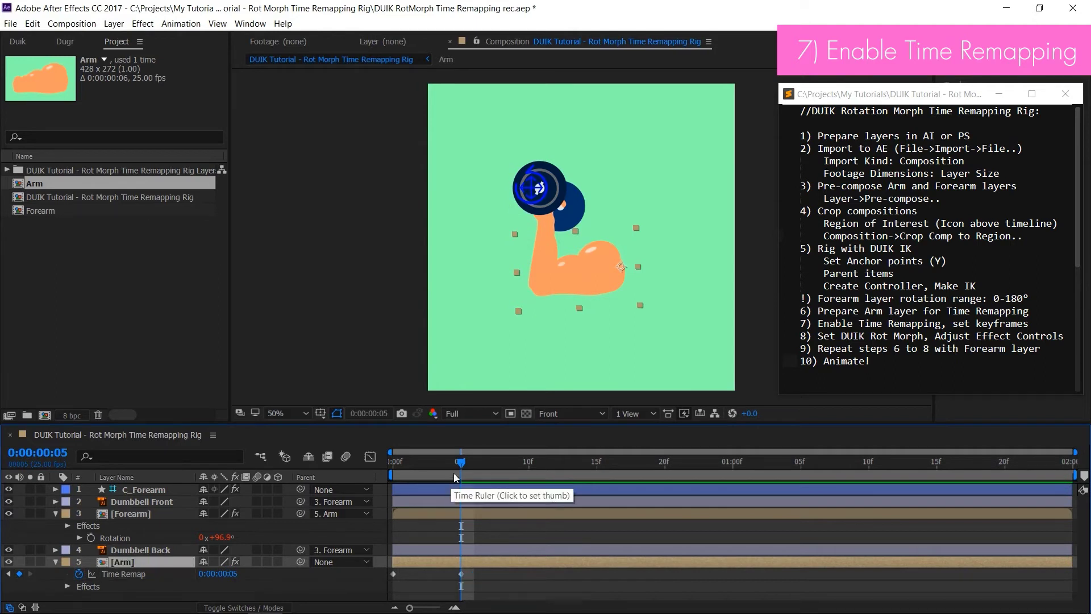
pyautogui.moveTo(479, 463); pyautogui.dragTo(385, 492)
# Step: Apply Duik Rot Morph to the Arm's Time Remap with Forearm as reference layer
pyautogui.click(138, 573)
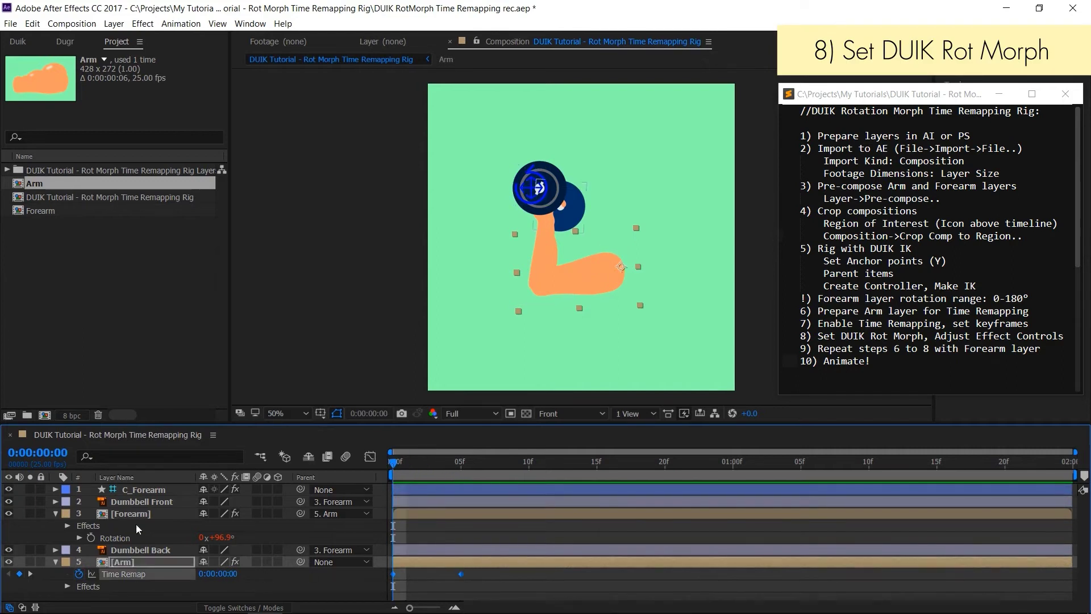
pyautogui.click(17, 42)
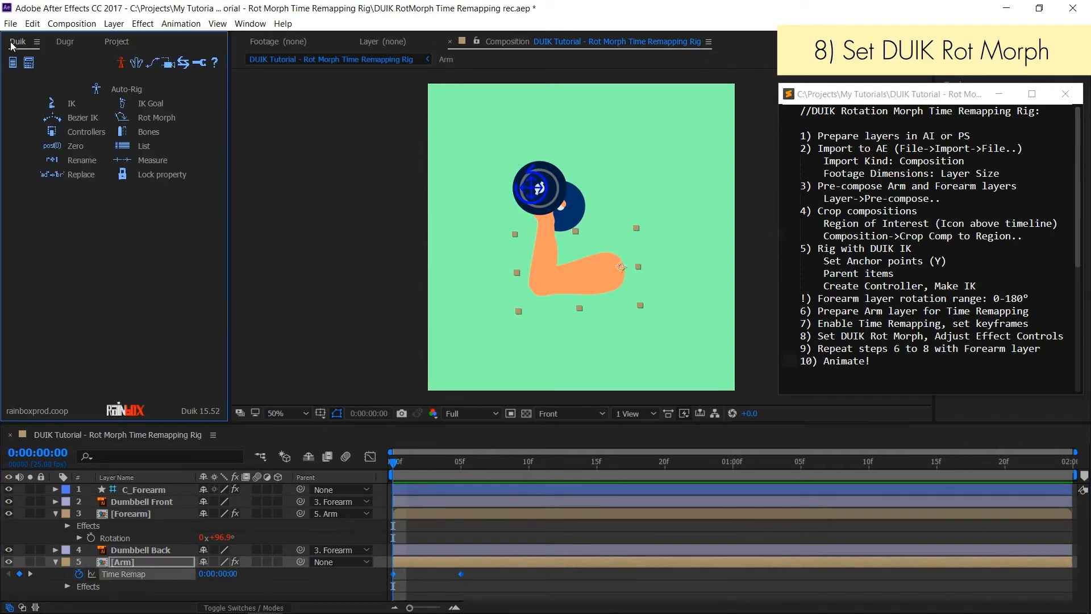
pyautogui.click(159, 114)
pyautogui.rightClick(589, 273)
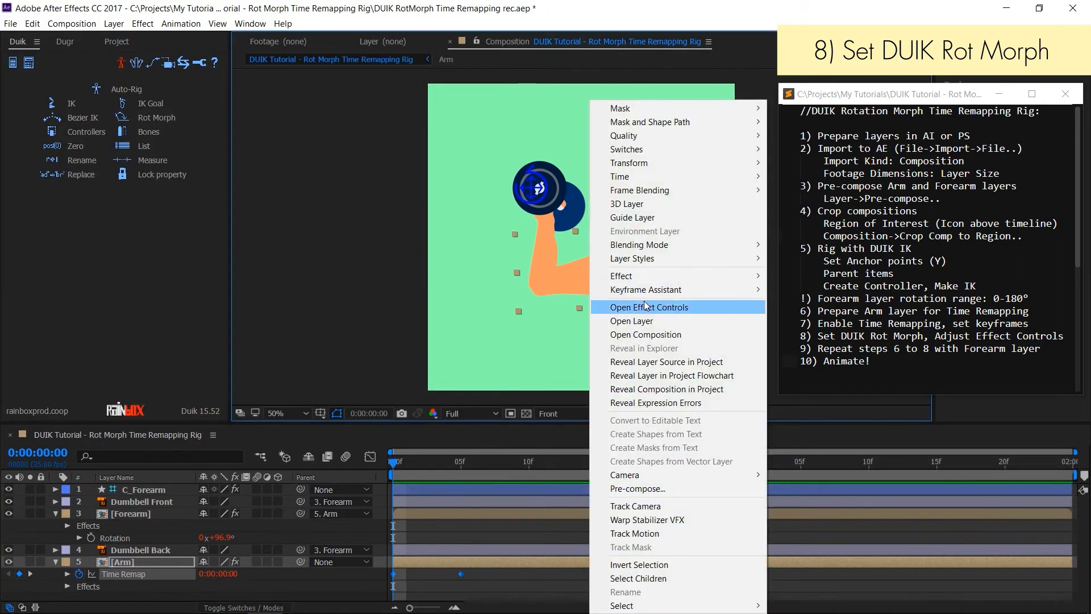
pyautogui.click(646, 306)
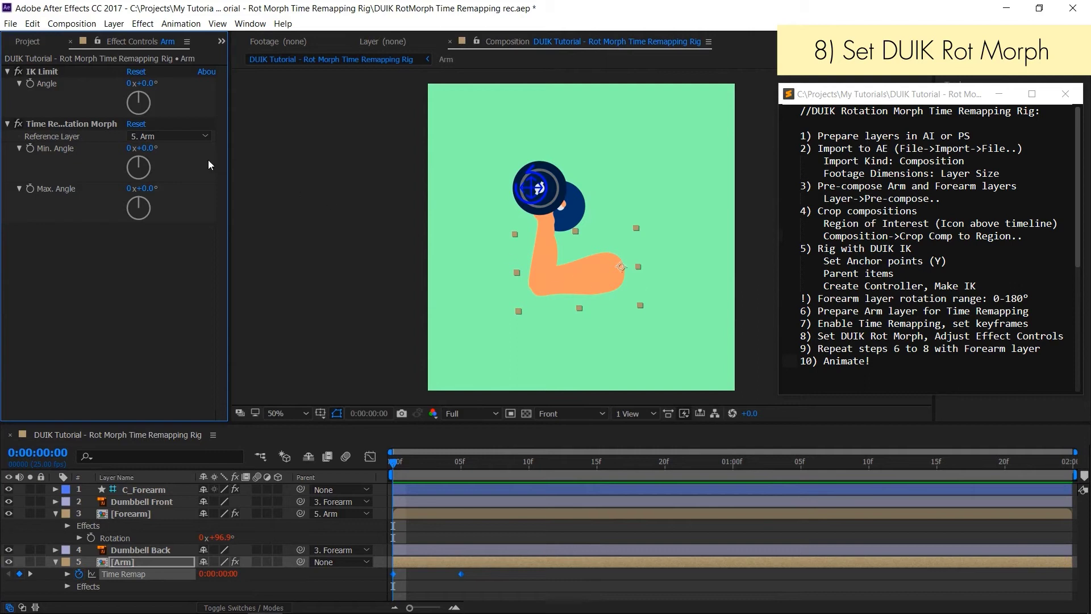
pyautogui.click(143, 137)
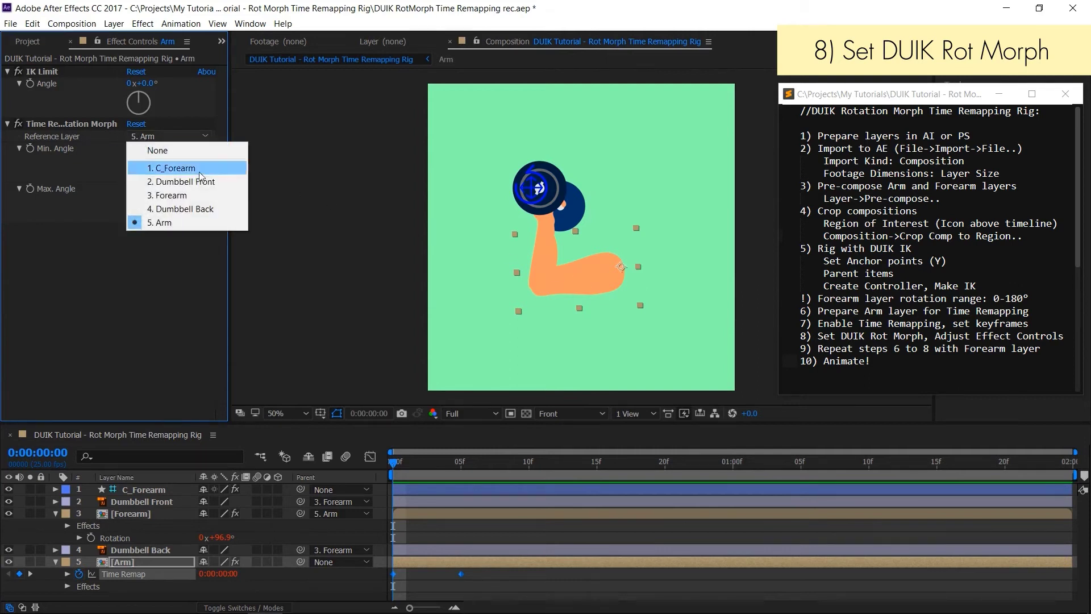
pyautogui.click(180, 196)
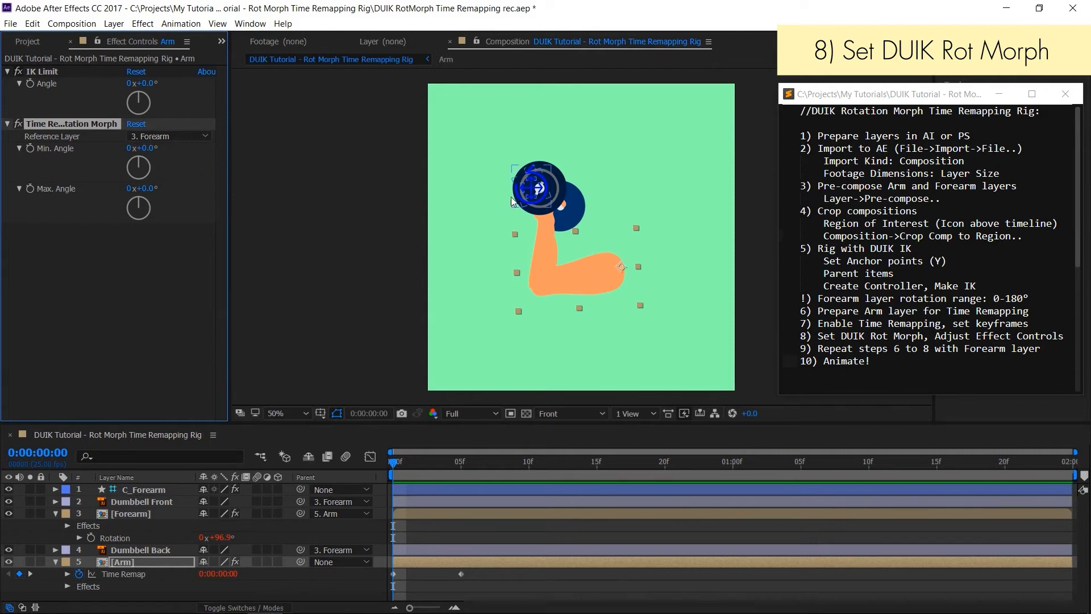
# Step: Straighten and bend the arm with the forearm controller to check the morph
pyautogui.moveTo(513, 197); pyautogui.dragTo(498, 137)
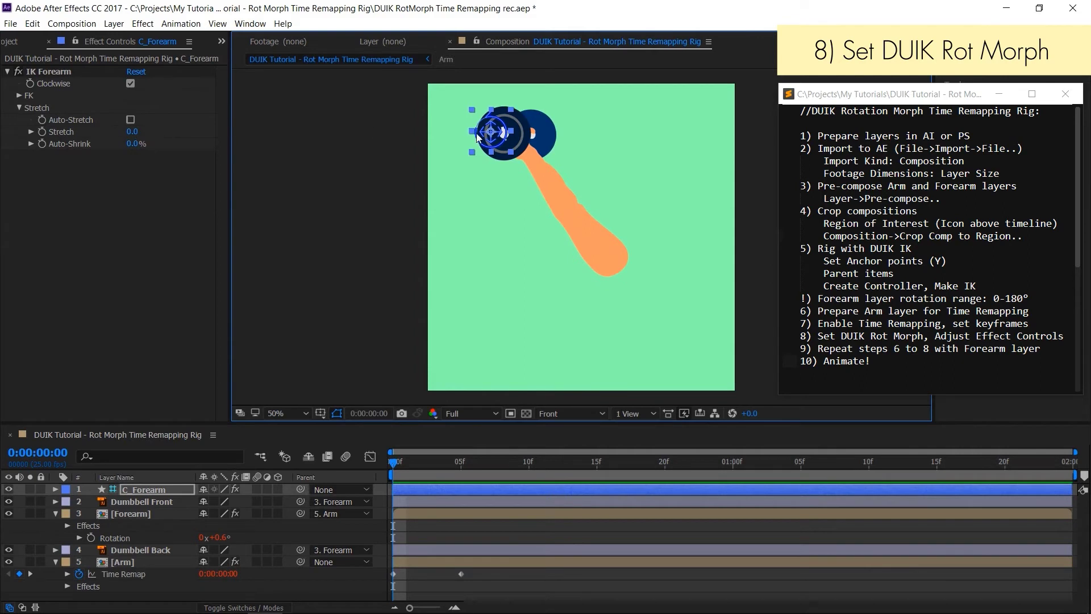
pyautogui.click(602, 246)
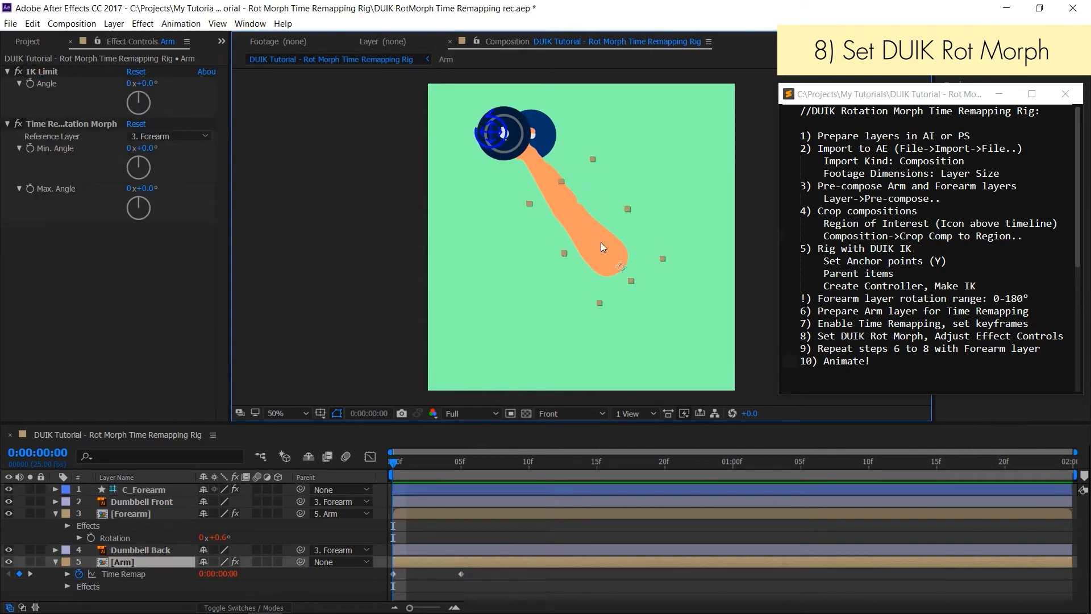
pyautogui.moveTo(494, 144); pyautogui.dragTo(597, 205)
pyautogui.click(618, 275)
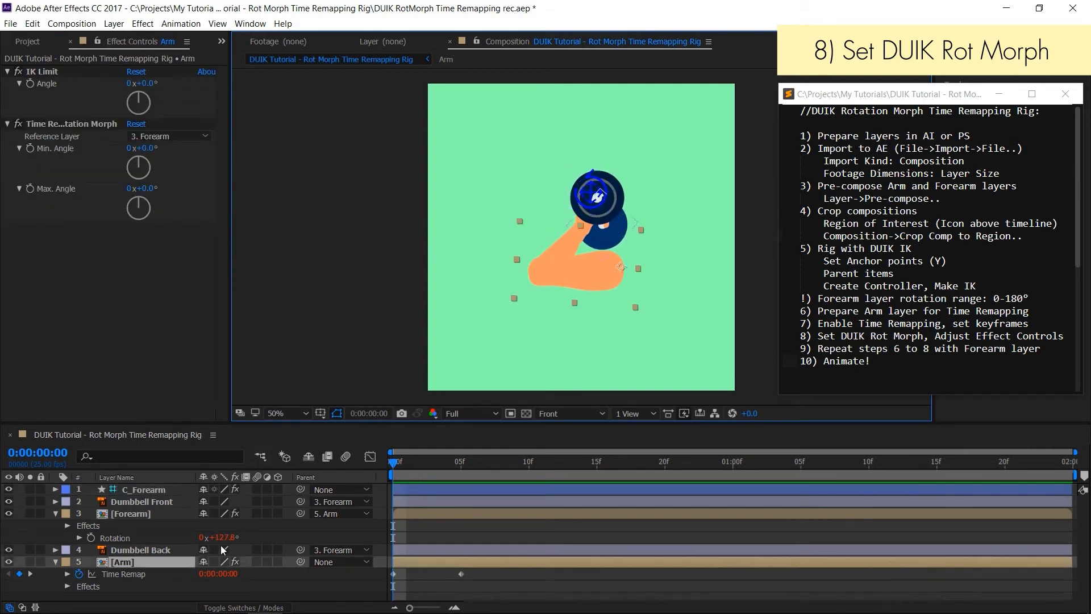
# Step: Set the Rot Morph Max. Angle to 120° and test it by moving the forearm controller
pyautogui.click(148, 188)
pyautogui.write('120')
pyautogui.press('Return')
pyautogui.moveTo(596, 196); pyautogui.dragTo(561, 239)
pyautogui.click(614, 271)
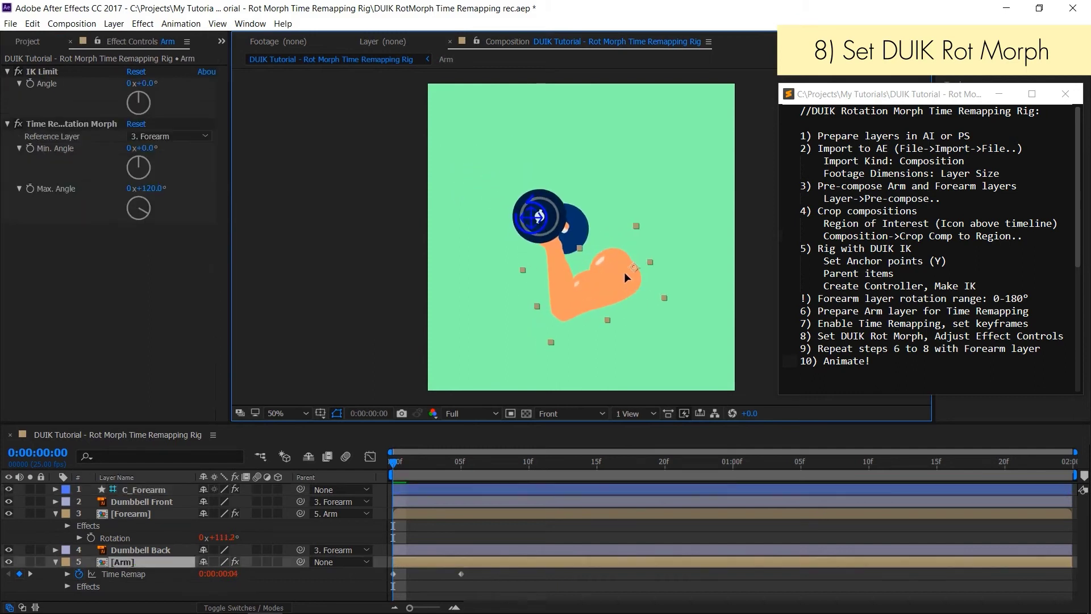
pyautogui.click(701, 346)
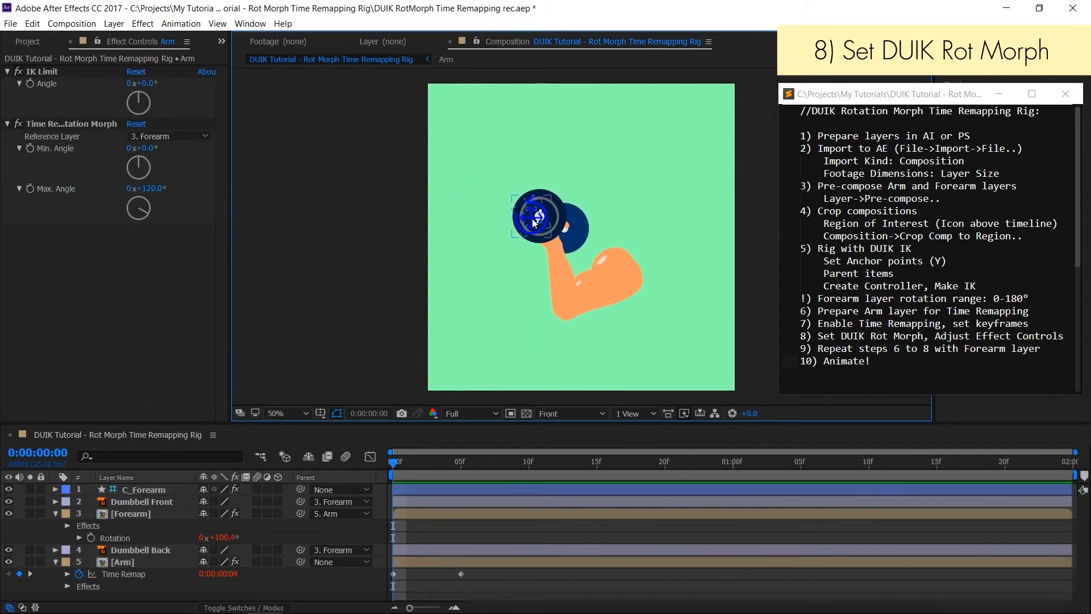
pyautogui.moveTo(534, 223); pyautogui.dragTo(490, 147)
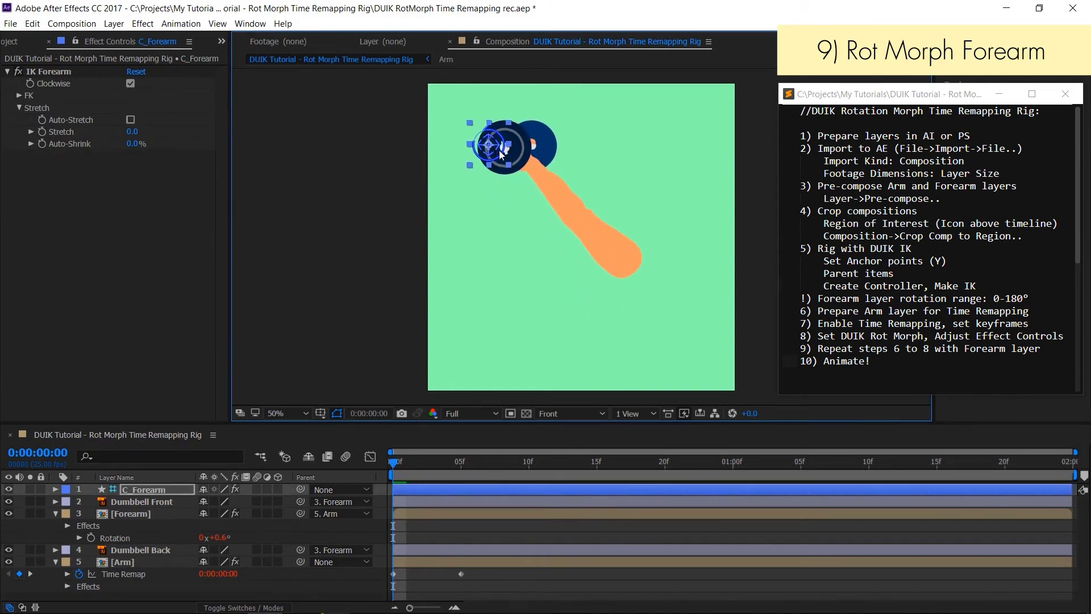
# Step: Open the Forearm pre-comp and set its duration to 0:00:00:04
pyautogui.click(562, 202)
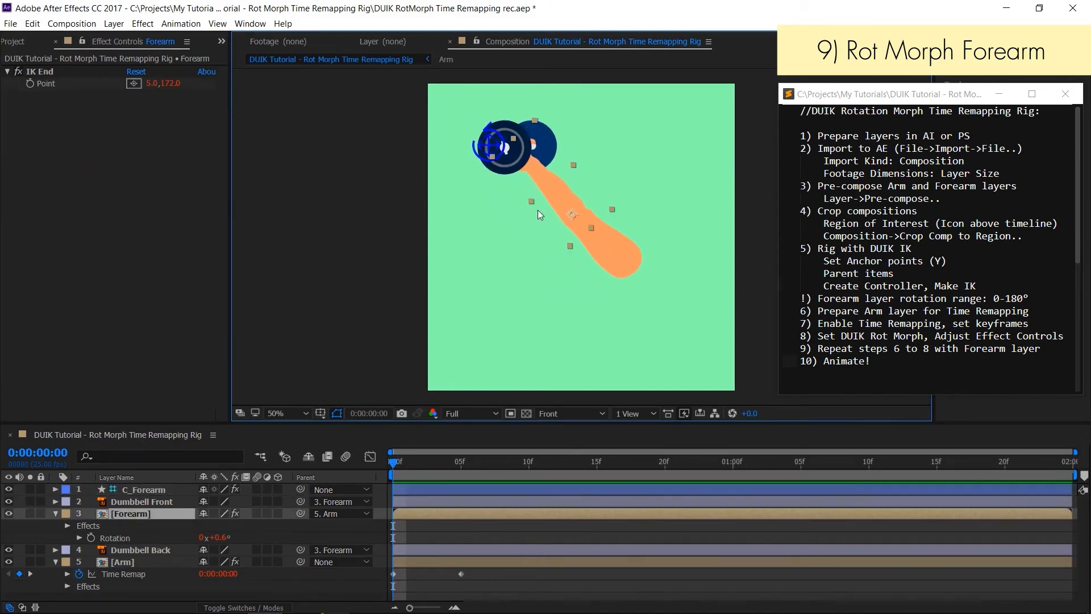
pyautogui.doubleClick(415, 515)
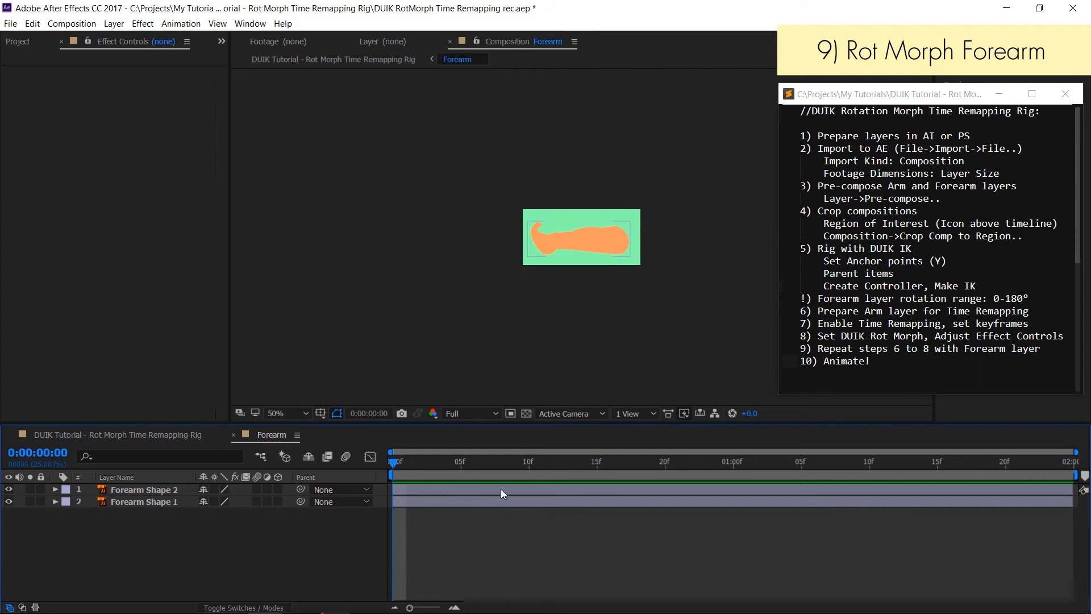
pyautogui.rightClick(580, 536)
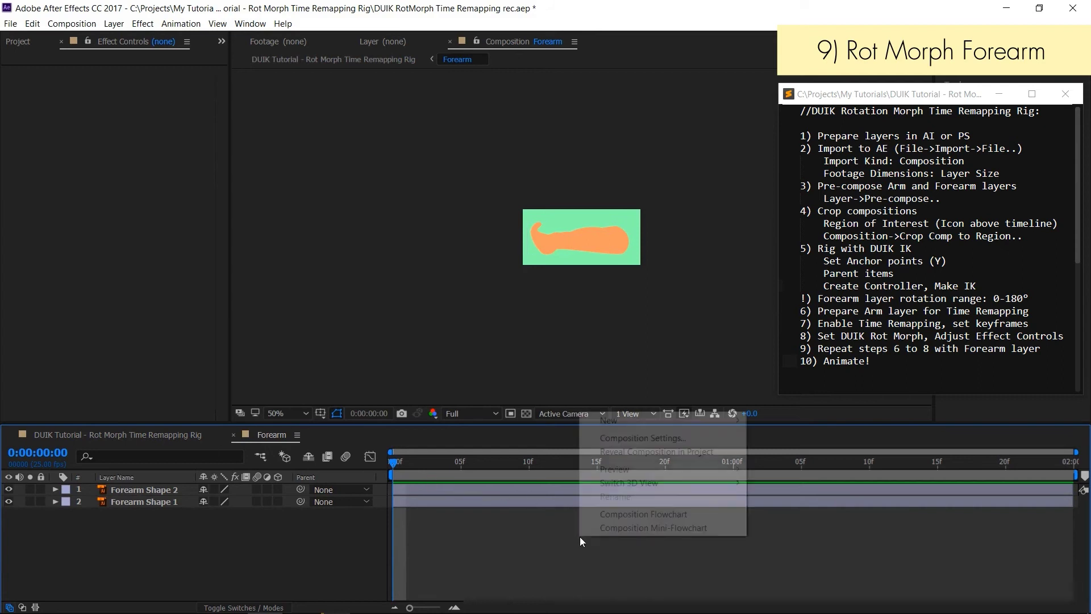
pyautogui.click(618, 441)
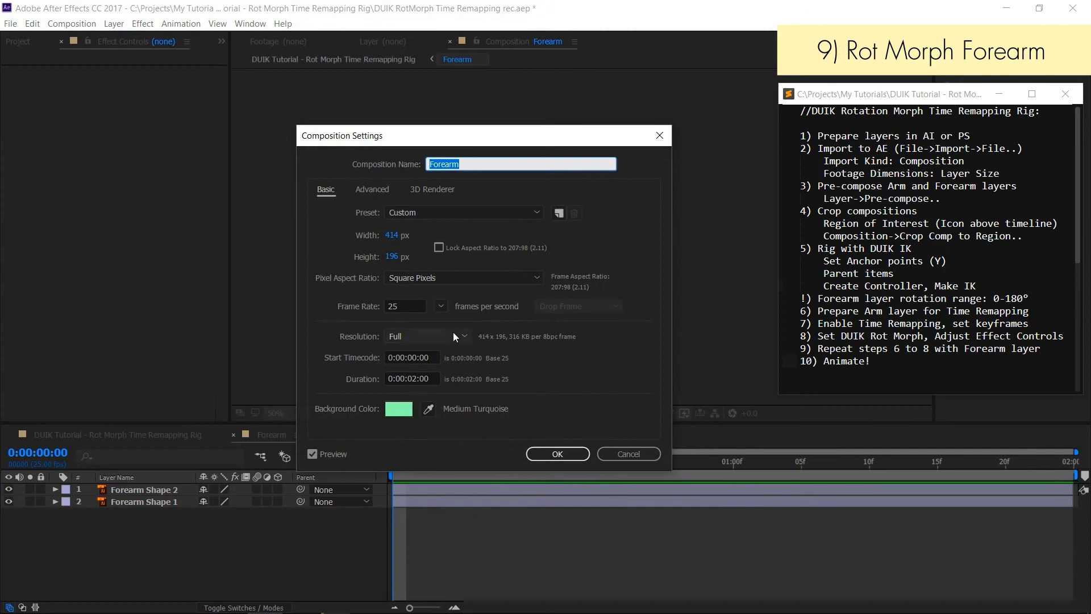
pyautogui.click(418, 378)
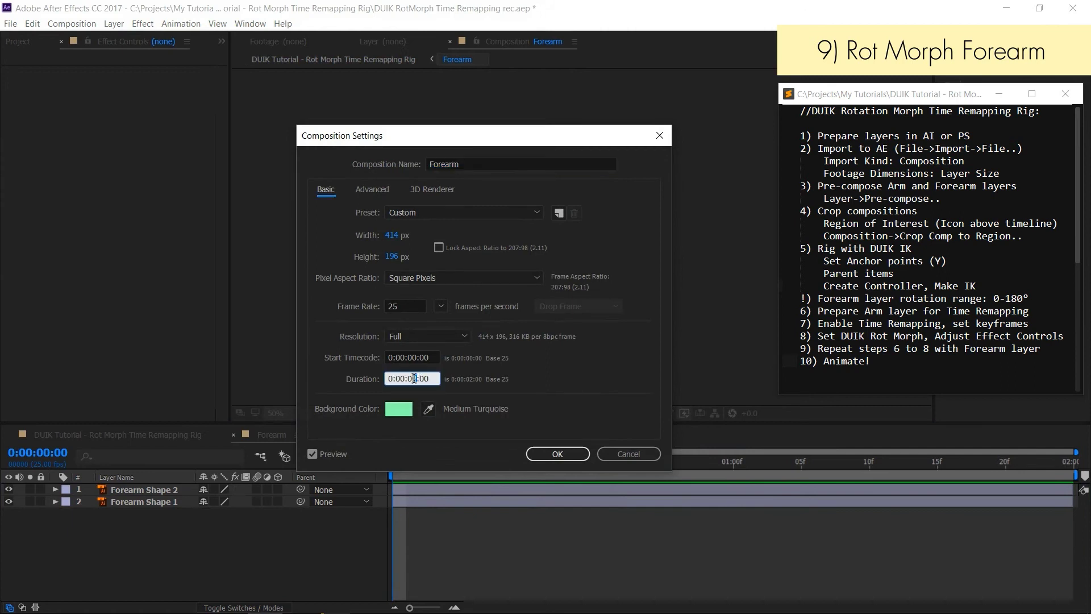
pyautogui.click(558, 454)
# Step: Trim both forearm shape layers so Forearm Shape 2 starts at 02f, then return to the rig
pyautogui.hotkey('ctrl', 'a')
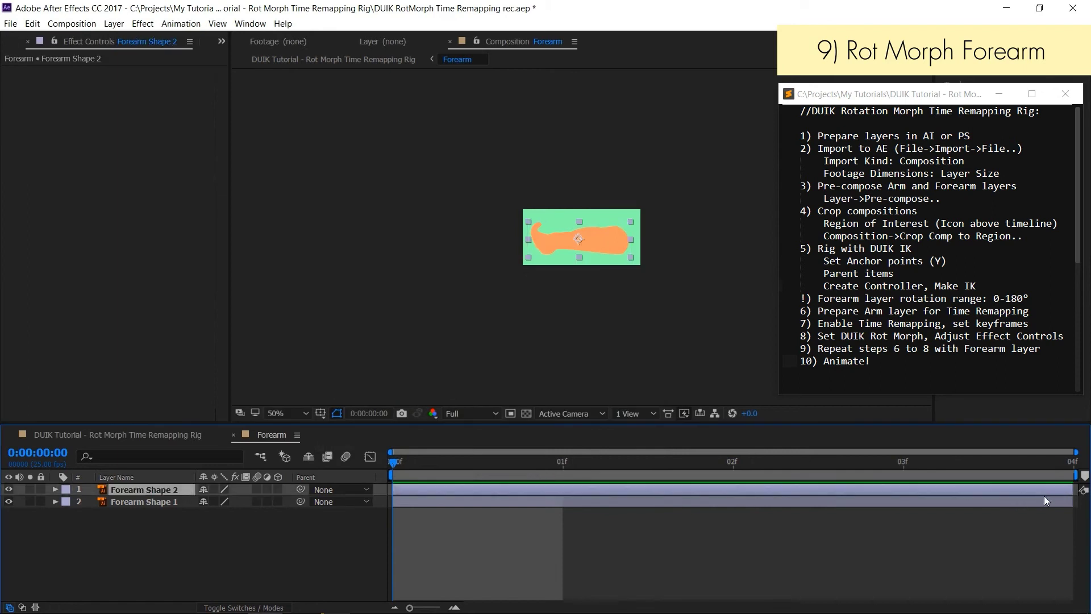
pyautogui.moveTo(1071, 500); pyautogui.dragTo(936, 492)
pyautogui.click(626, 491)
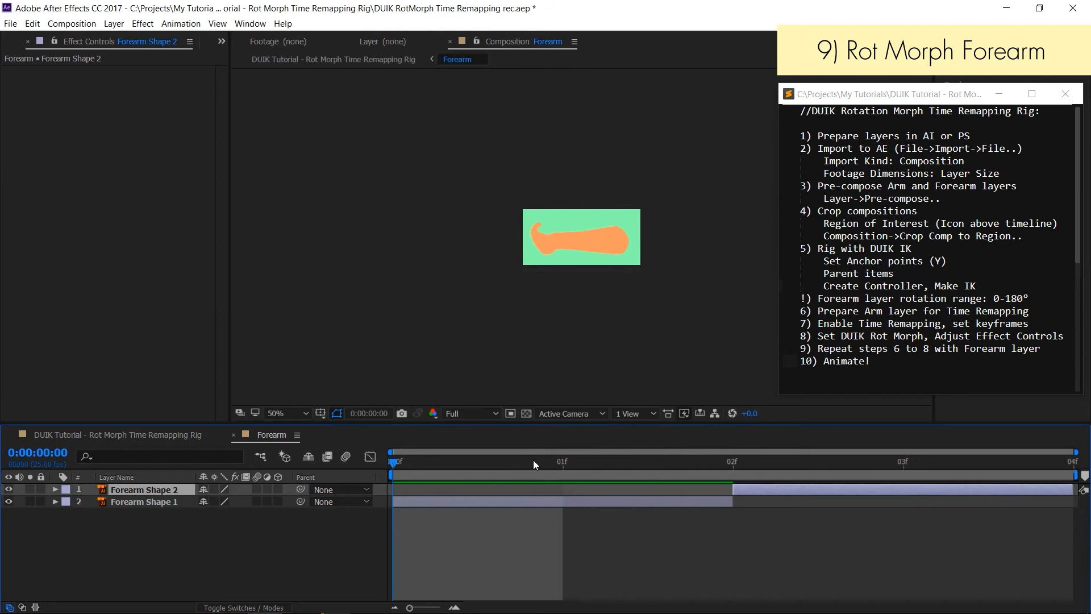
pyautogui.moveTo(534, 463); pyautogui.dragTo(365, 459)
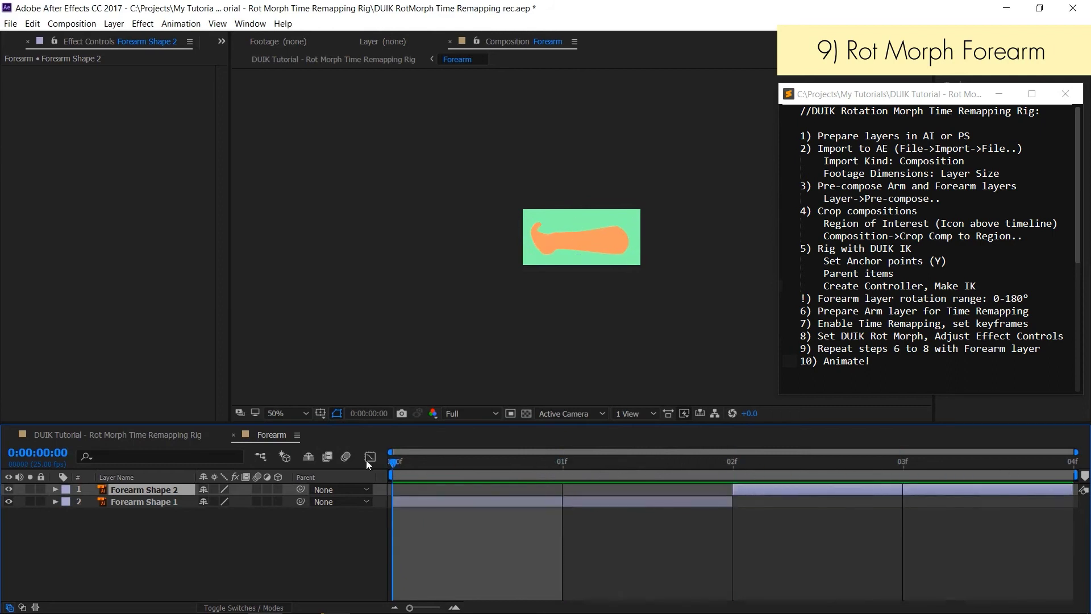
pyautogui.click(233, 435)
pyautogui.moveTo(394, 465)
pyautogui.mouseDown()
pyautogui.moveTo(419, 465)
pyautogui.moveTo(402, 465)
pyautogui.mouseUp()
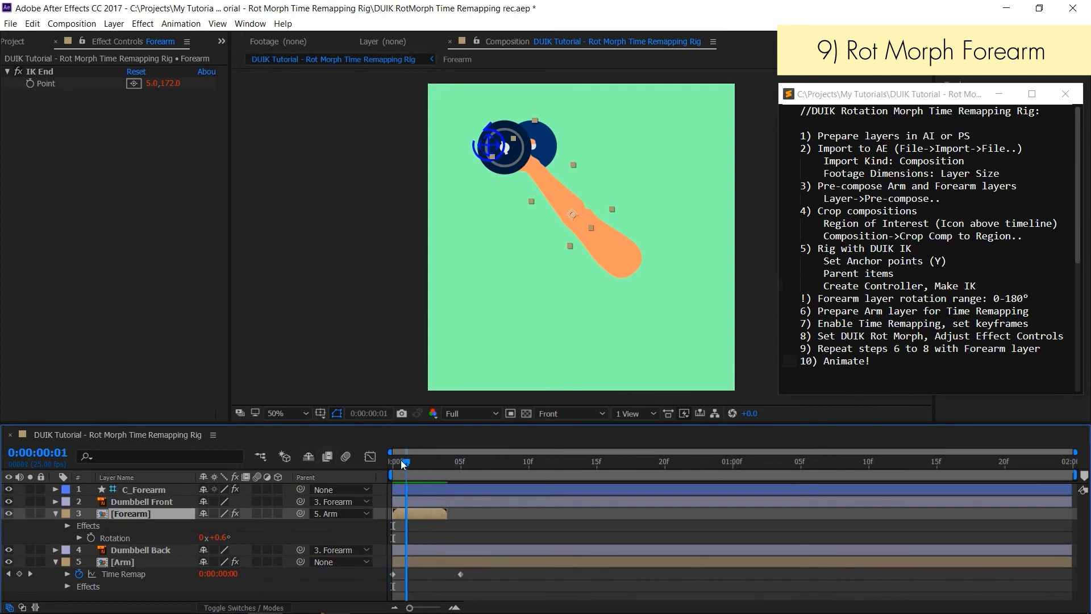
# Step: Enable time remapping on the Forearm layer and add a Time Remap keyframe at frame 3
pyautogui.rightClick(433, 512)
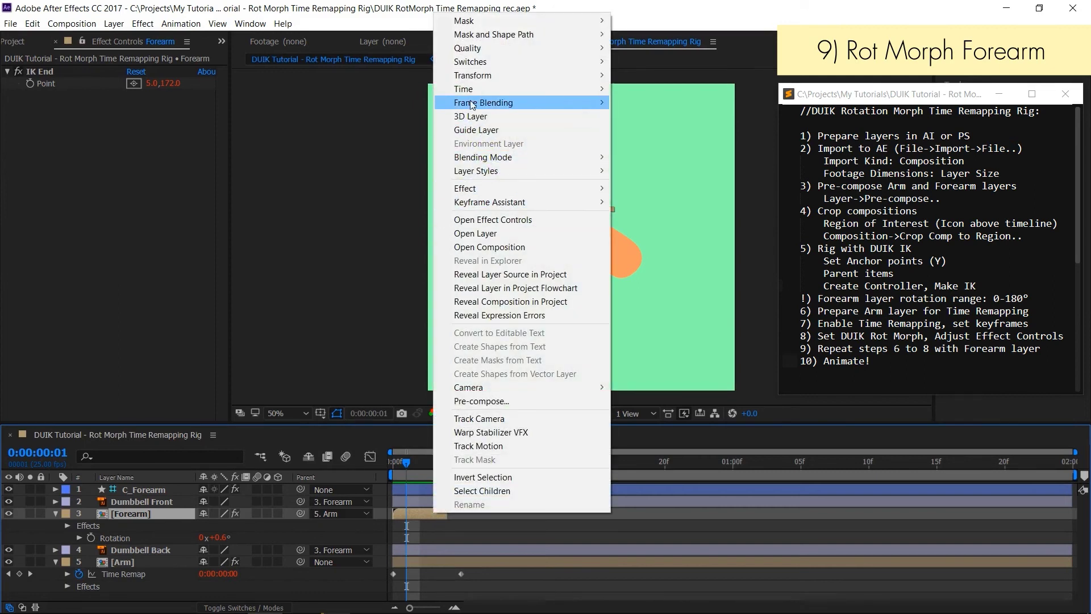
pyautogui.moveTo(475, 90)
pyautogui.click(398, 91)
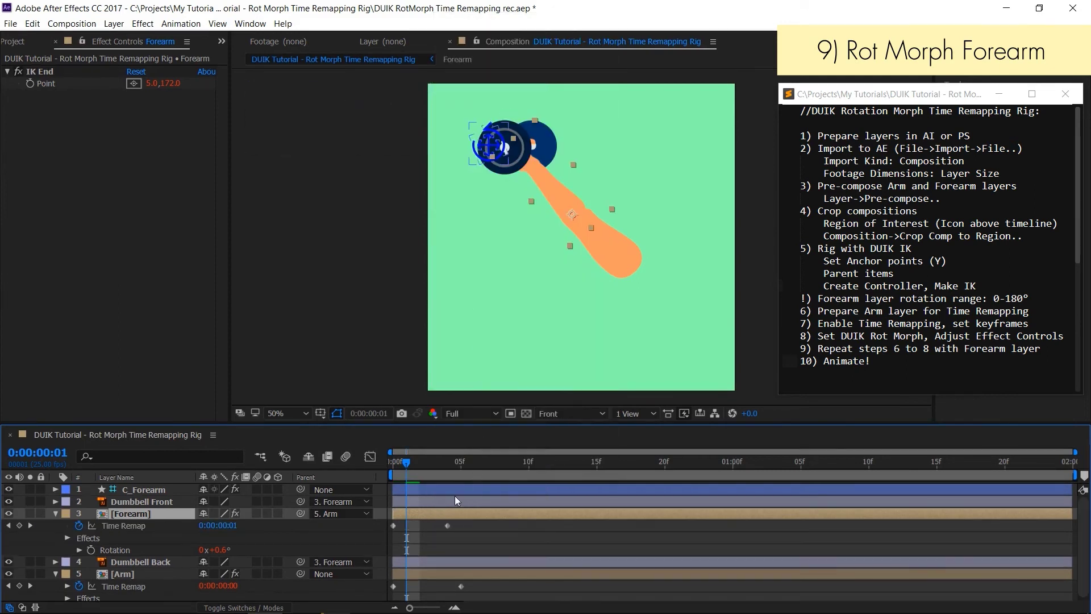
pyautogui.moveTo(401, 465); pyautogui.dragTo(438, 461)
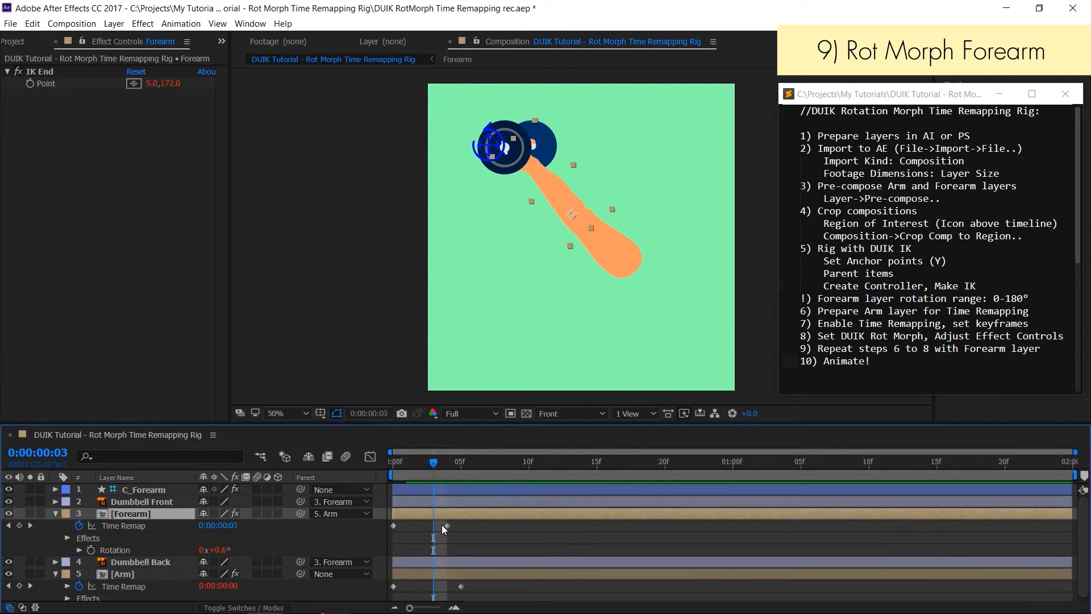
pyautogui.click(20, 525)
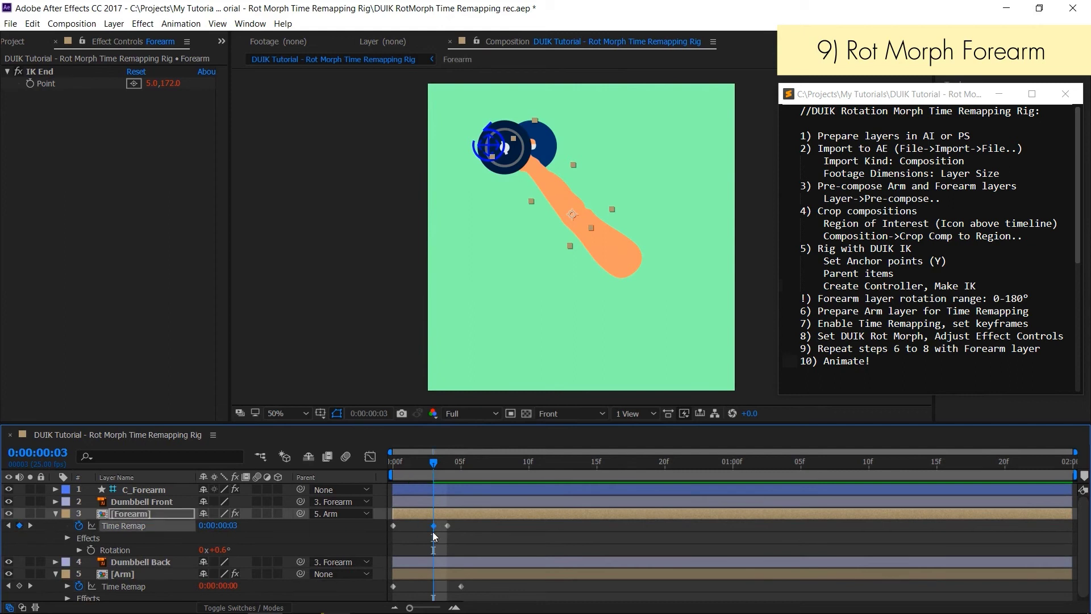
pyautogui.moveTo(434, 467); pyautogui.dragTo(367, 478)
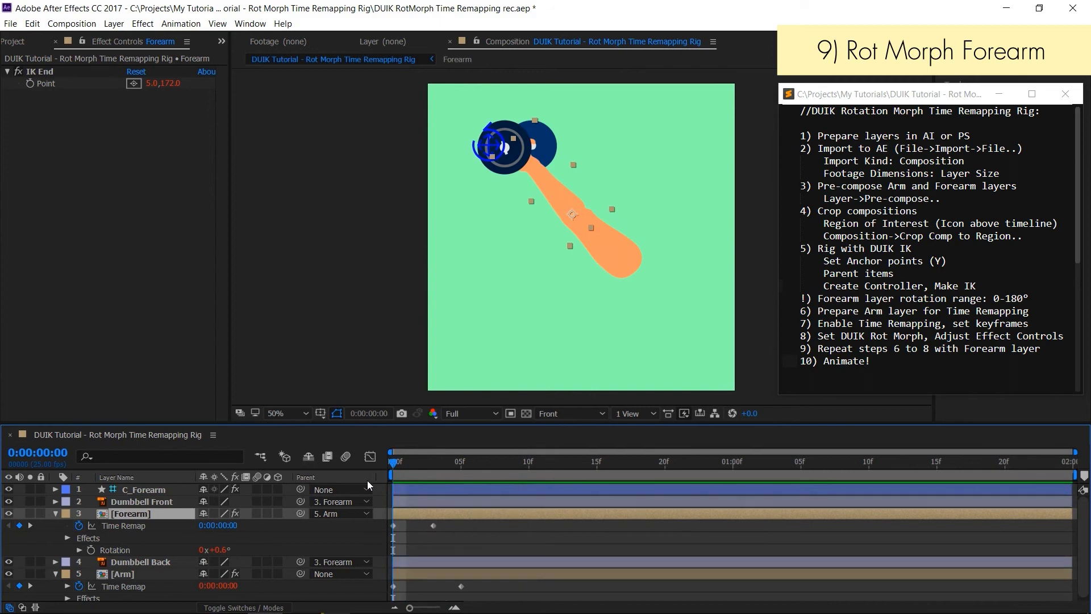
pyautogui.click(120, 526)
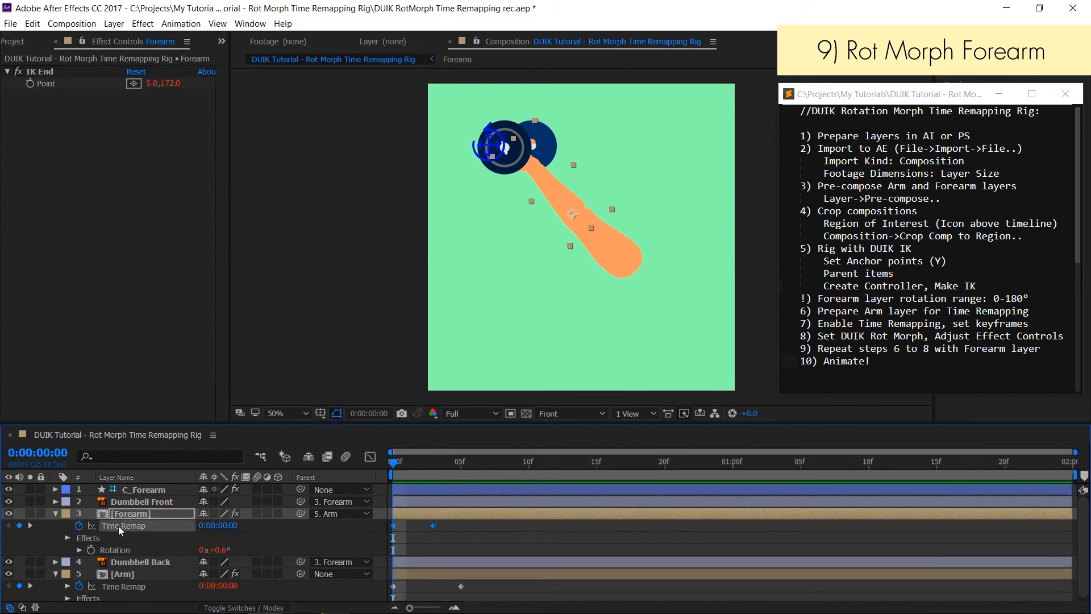
# Step: Bring up the Forearm's Rot Morph effect settings and bend the arm with the IK controller
pyautogui.click(56, 42)
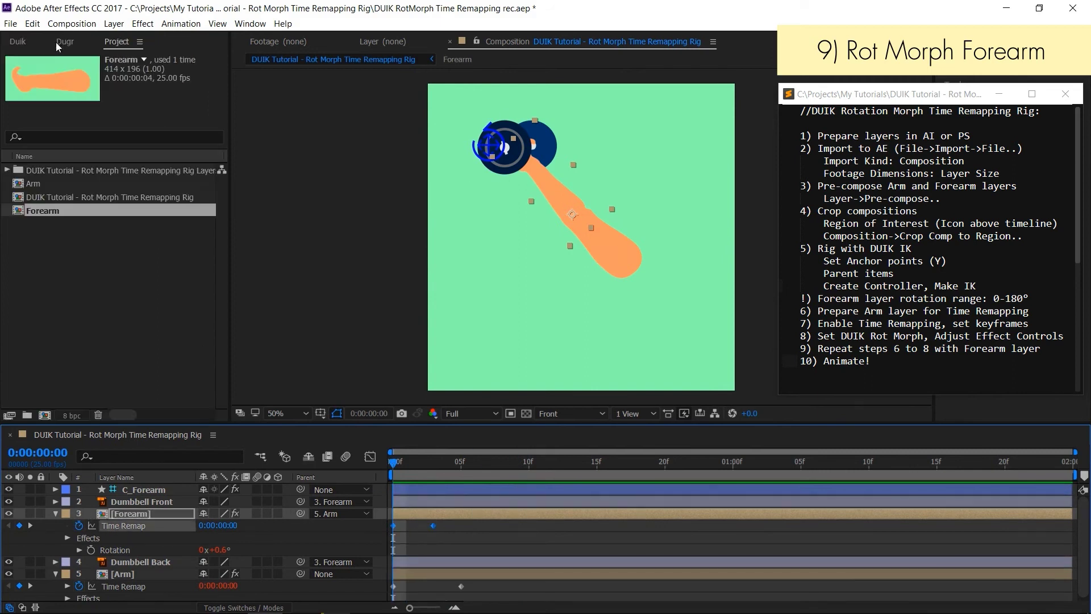
pyautogui.click(18, 41)
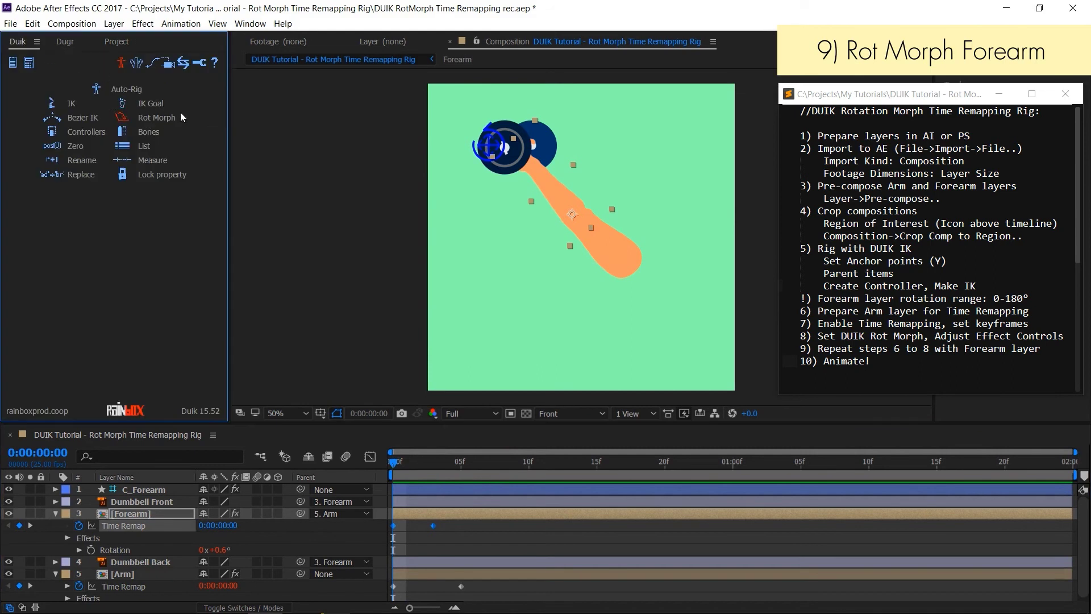
pyautogui.rightClick(448, 510)
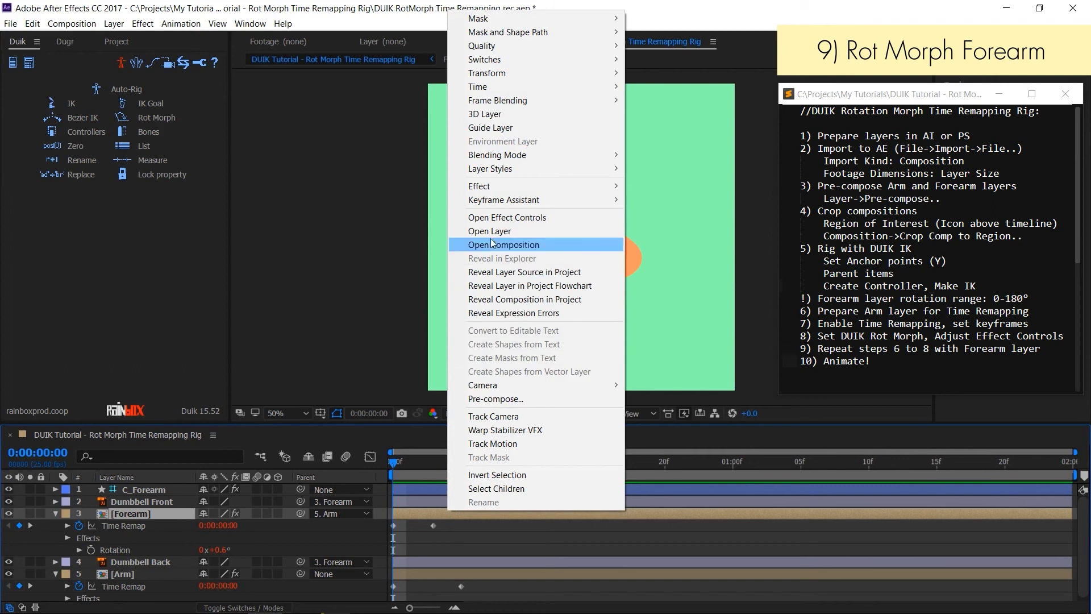
pyautogui.click(499, 218)
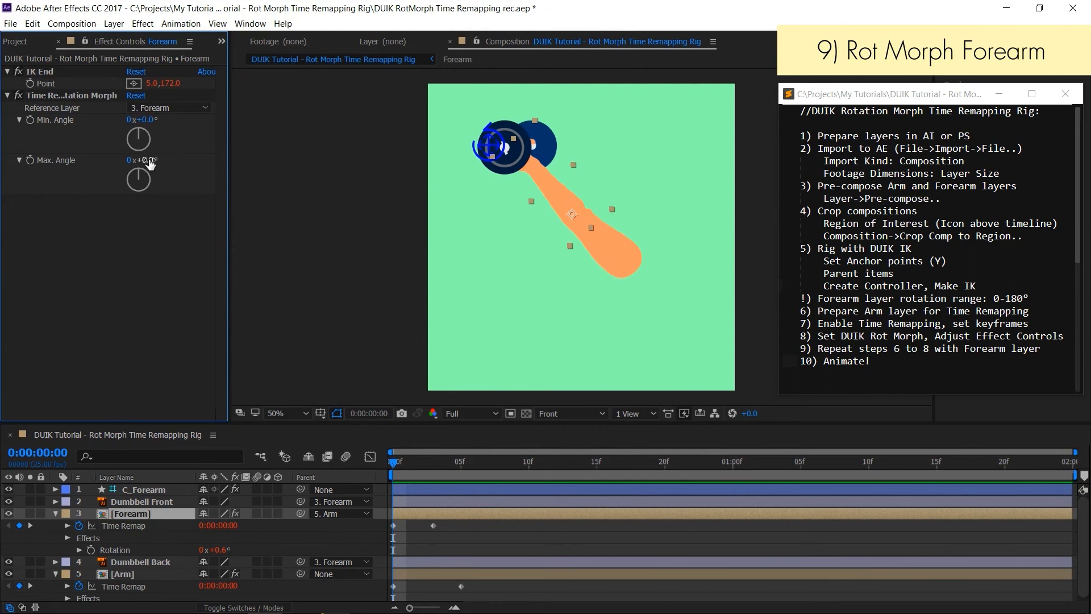
pyautogui.click(492, 181)
pyautogui.moveTo(493, 144); pyautogui.dragTo(570, 173)
pyautogui.click(565, 231)
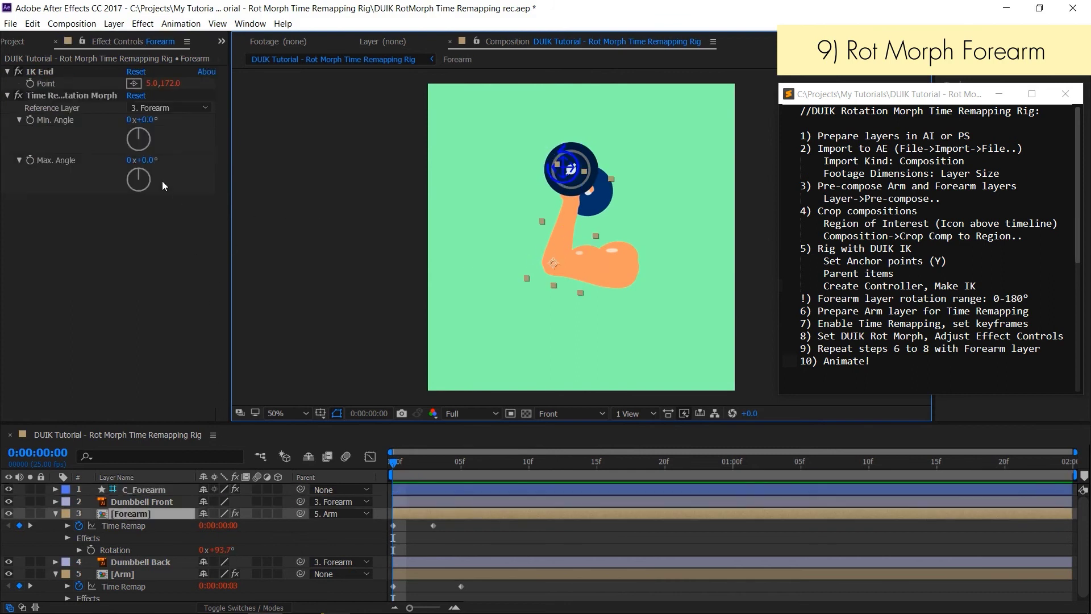
# Step: Set the Forearm Rot Morph Max. Angle to 90° and test it by moving C_Forearm
pyautogui.click(149, 159)
pyautogui.write('90')
pyautogui.press('Return')
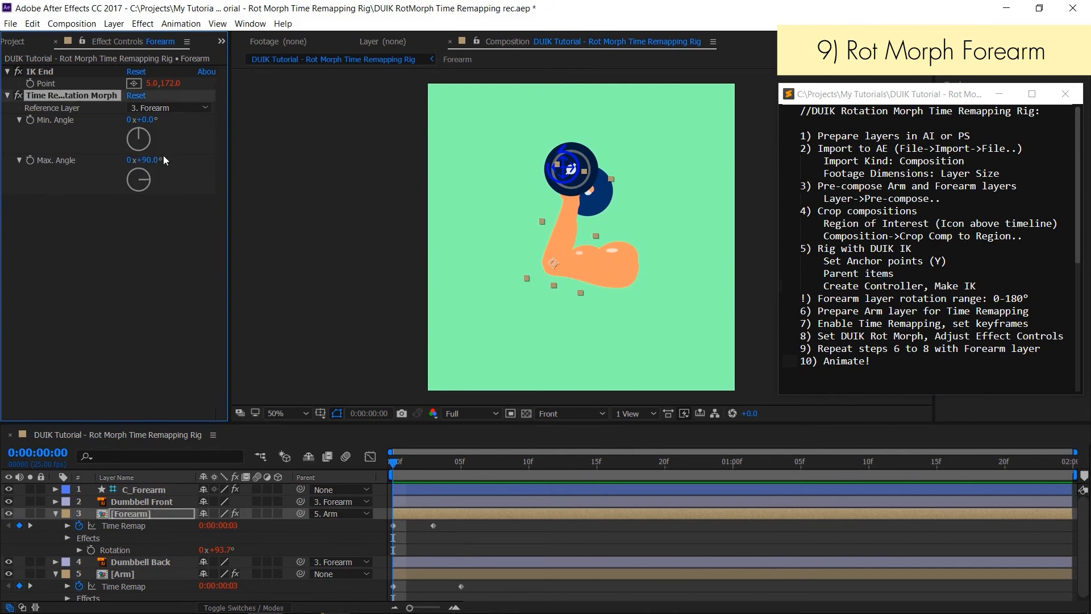
pyautogui.click(556, 205)
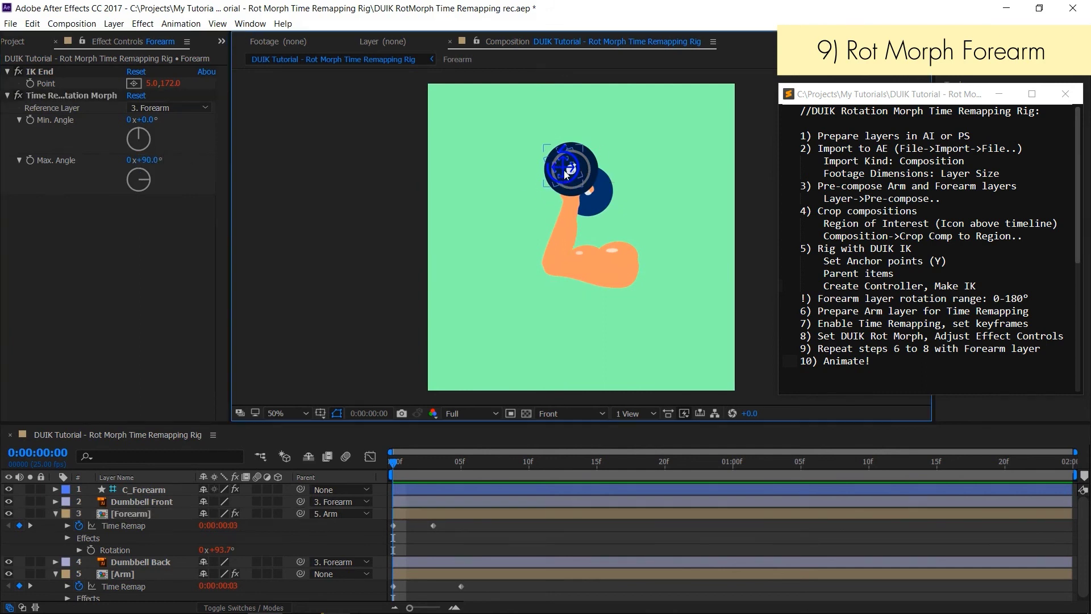
pyautogui.moveTo(566, 175); pyautogui.dragTo(552, 192)
pyautogui.click(552, 192)
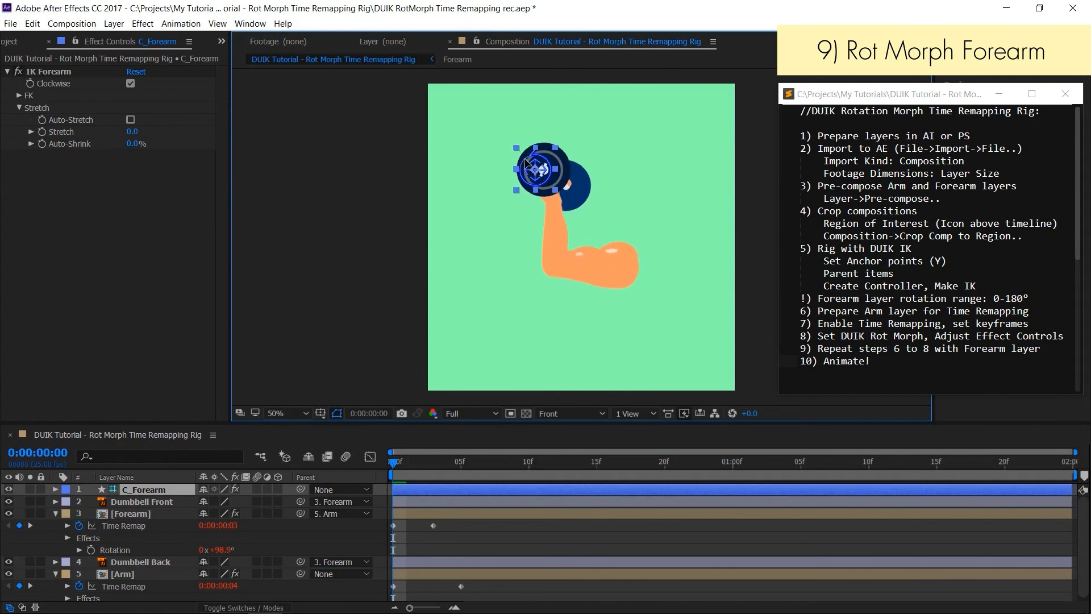
pyautogui.moveTo(526, 159); pyautogui.dragTo(508, 129)
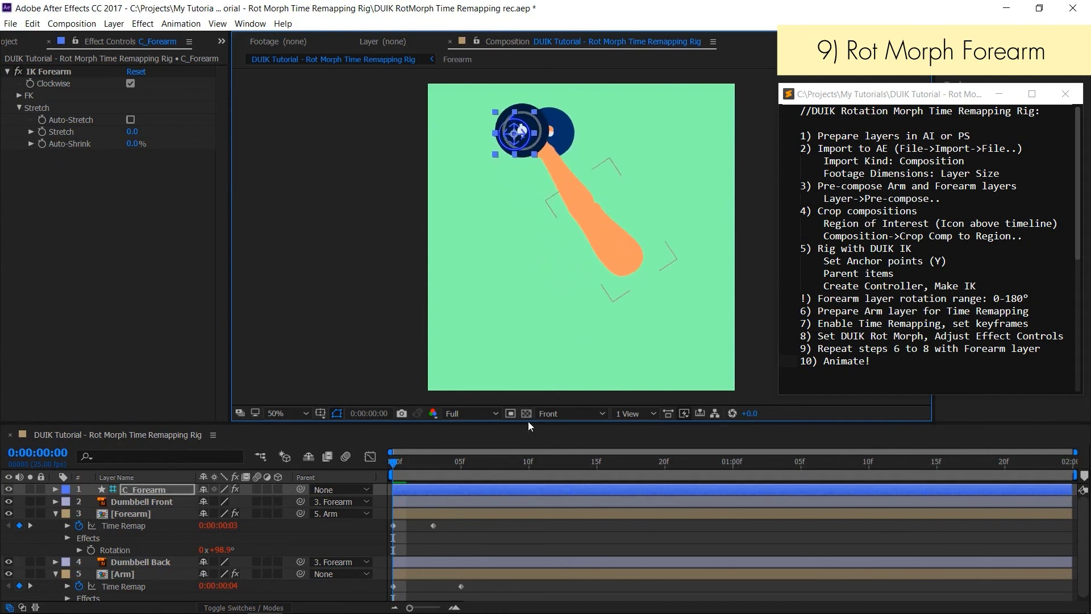
# Step: Keyframe C_Forearm's Position at rest and at frame 9, repeat the lift cycle from frame 16, then preview
pyautogui.click(399, 486)
pyautogui.press('p')
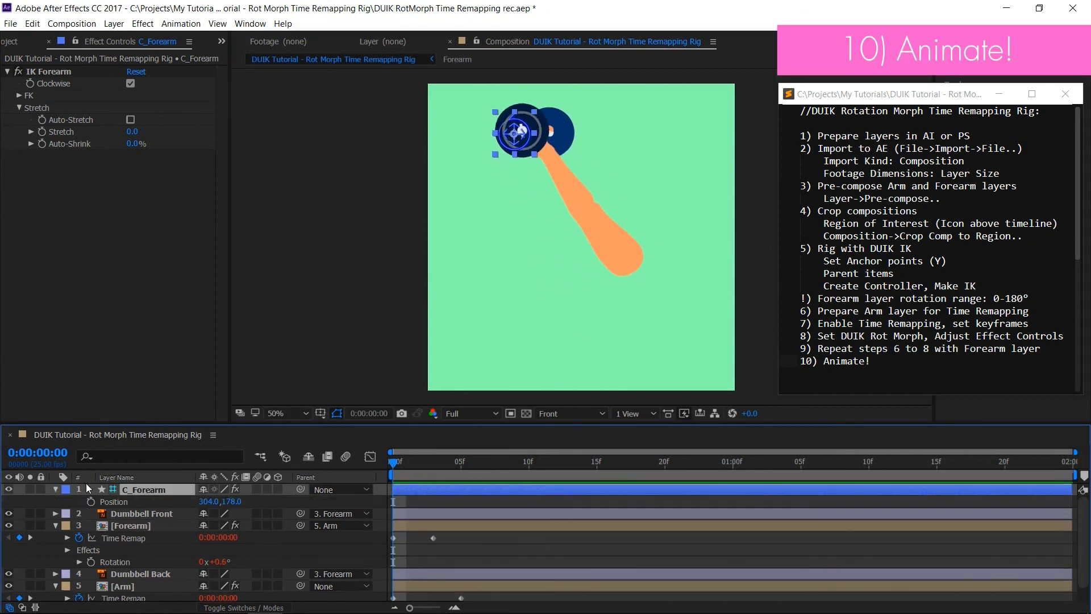
pyautogui.click(90, 501)
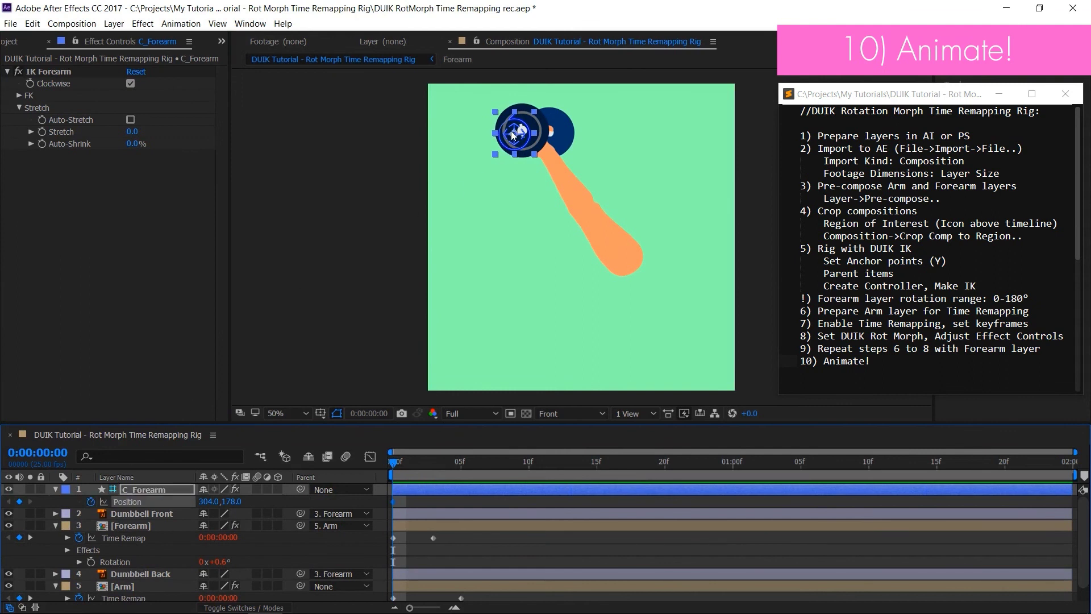
pyautogui.moveTo(394, 465); pyautogui.dragTo(511, 466)
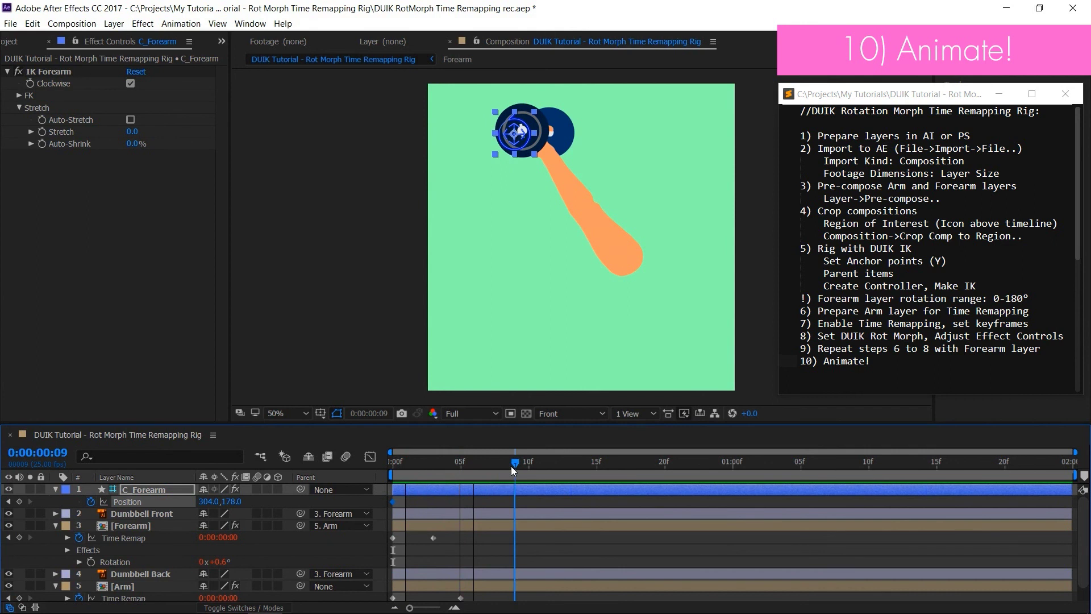
pyautogui.moveTo(515, 137); pyautogui.dragTo(568, 196)
pyautogui.moveTo(514, 466); pyautogui.dragTo(611, 457)
pyautogui.hotkey('ctrl', 'v')
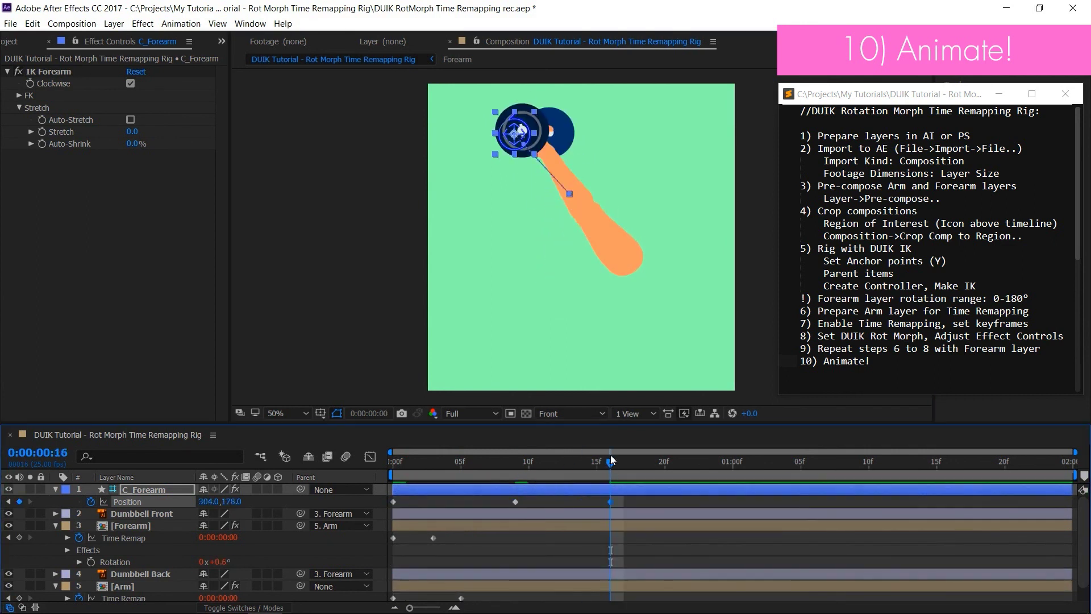
pyautogui.press('space')
pyautogui.hotkey('ctrl', 'v')
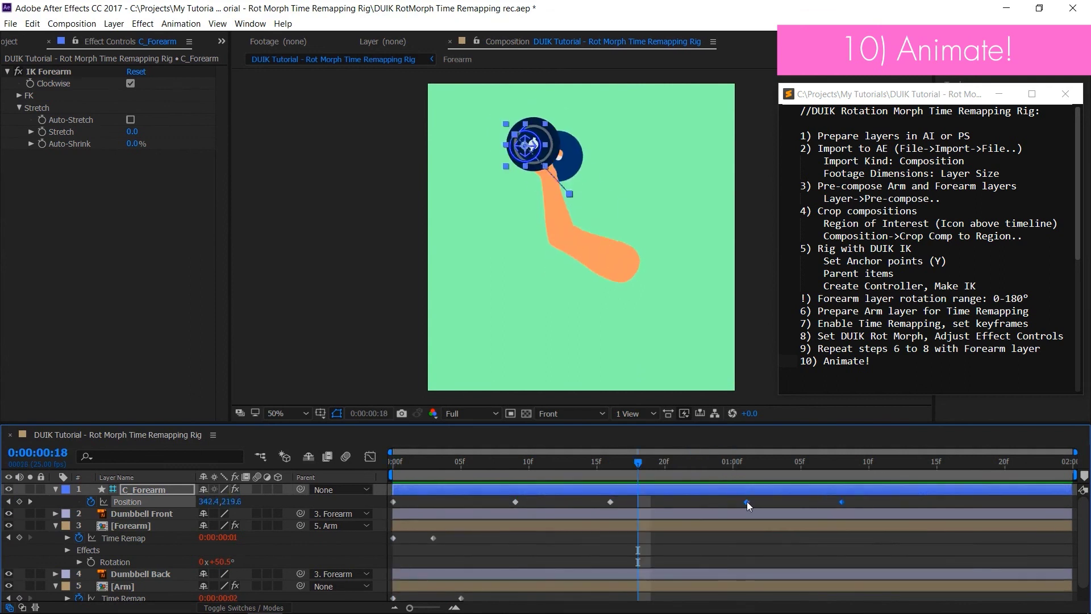
pyautogui.moveTo(639, 465); pyautogui.dragTo(356, 463)
pyautogui.press('space')
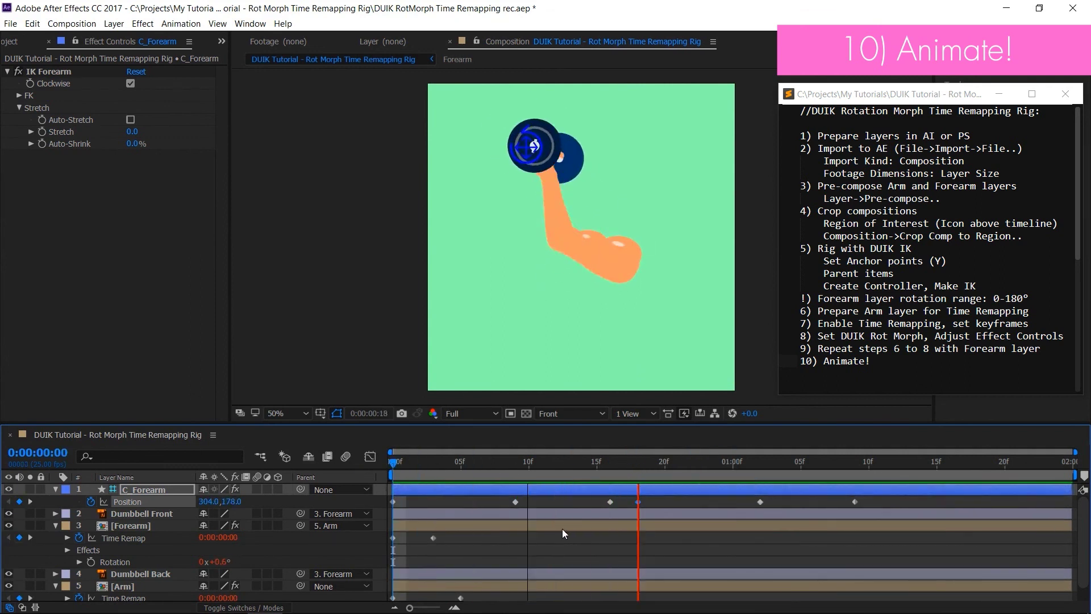